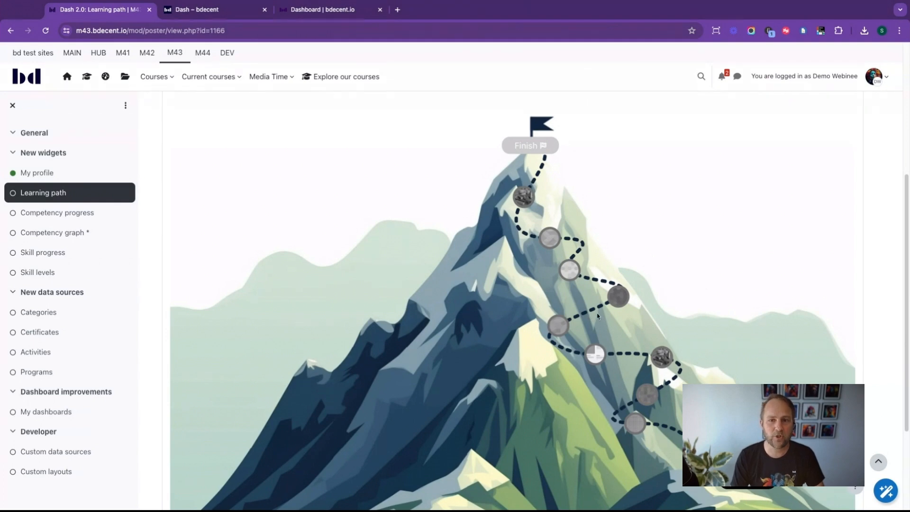
Step: Open the Kickstart Test 1 details on the mountain path, browse forward through the following courses, and close the details
{"action": "scroll", "coordinate": [709, 330], "scroll_direction": "up", "scroll_amount": 1}
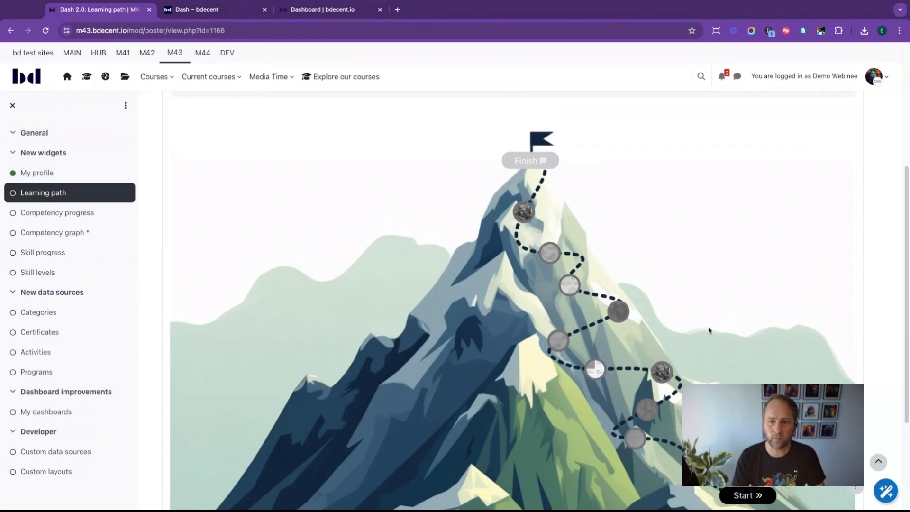
{"action": "scroll", "coordinate": [709, 330], "scroll_direction": "down", "scroll_amount": 1}
{"action": "scroll", "coordinate": [709, 330], "scroll_direction": "down", "scroll_amount": 1}
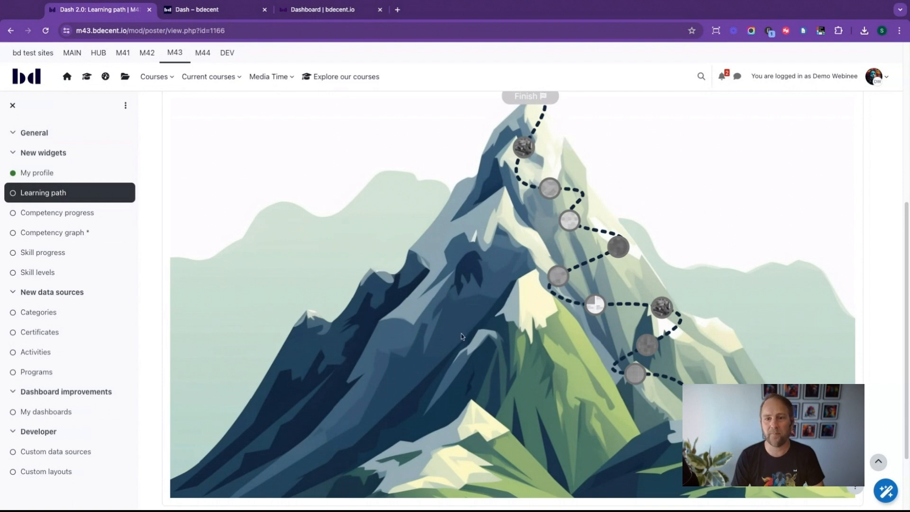
{"action": "scroll", "coordinate": [451, 260], "scroll_direction": "up", "scroll_amount": 1}
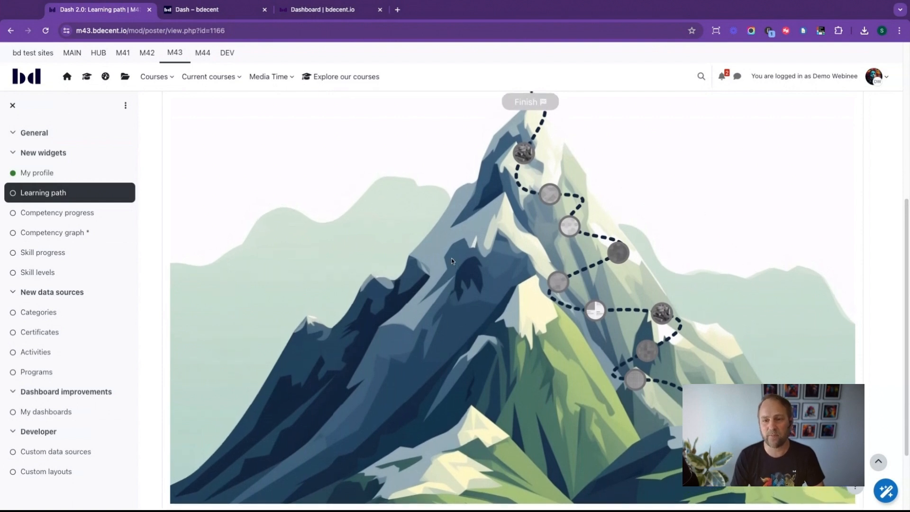
{"action": "scroll", "coordinate": [451, 259], "scroll_direction": "up", "scroll_amount": 2}
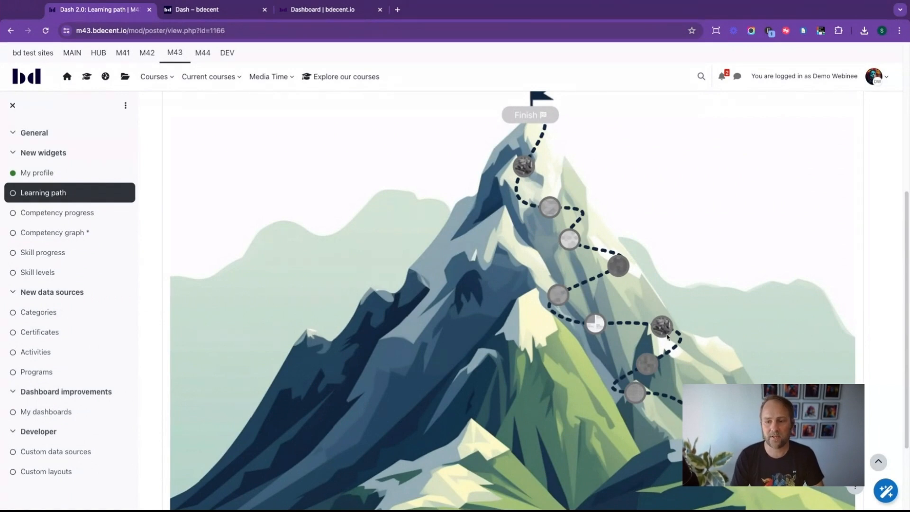
{"action": "left_click", "coordinate": [664, 330]}
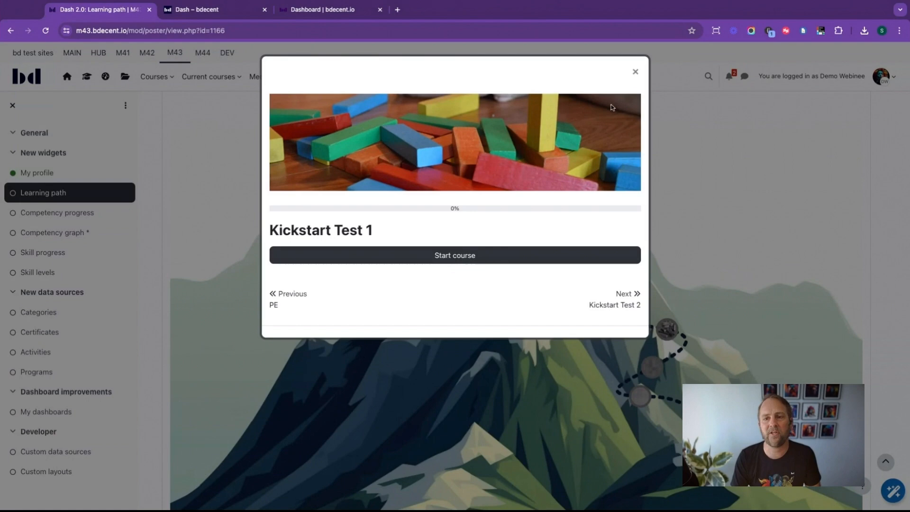
{"action": "left_click", "coordinate": [628, 293]}
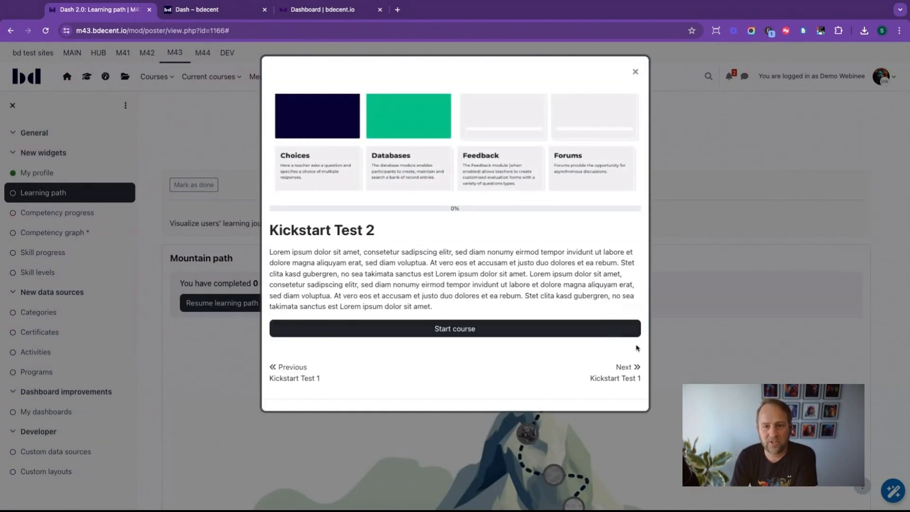
{"action": "left_click", "coordinate": [629, 371]}
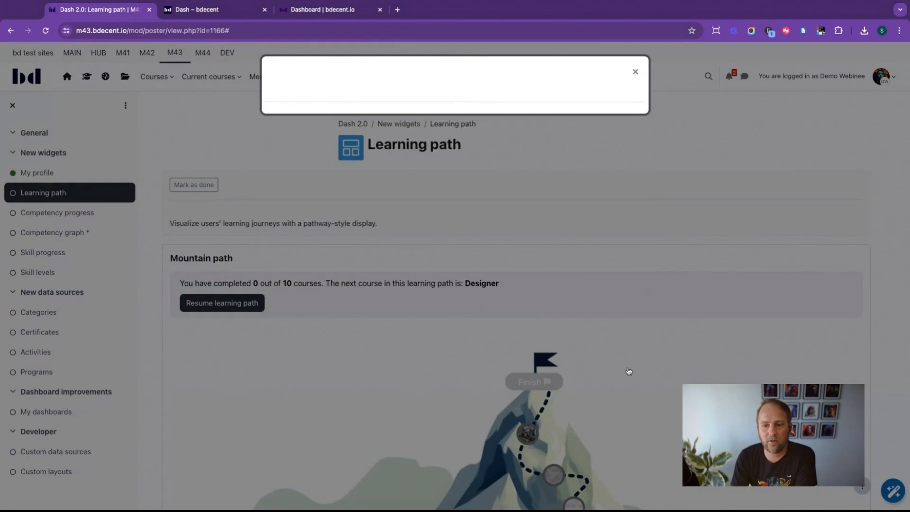
{"action": "left_click", "coordinate": [627, 292]}
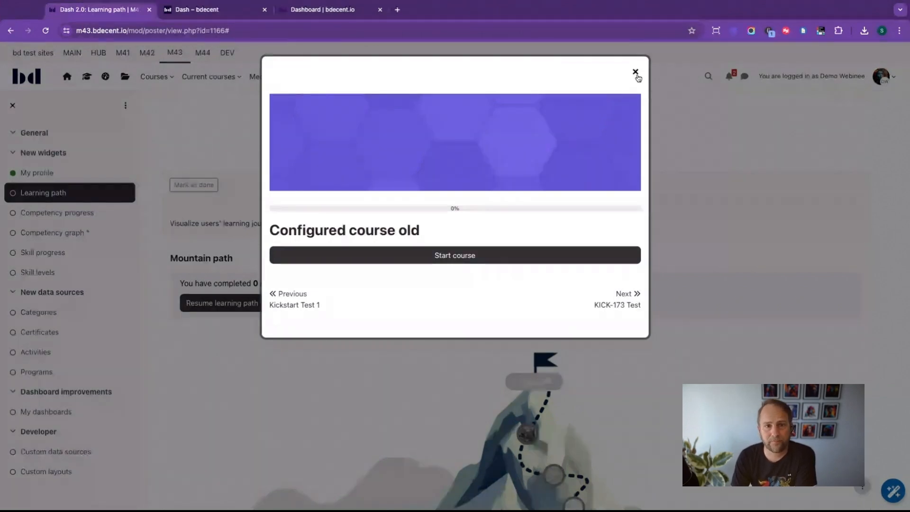
{"action": "left_click", "coordinate": [635, 73]}
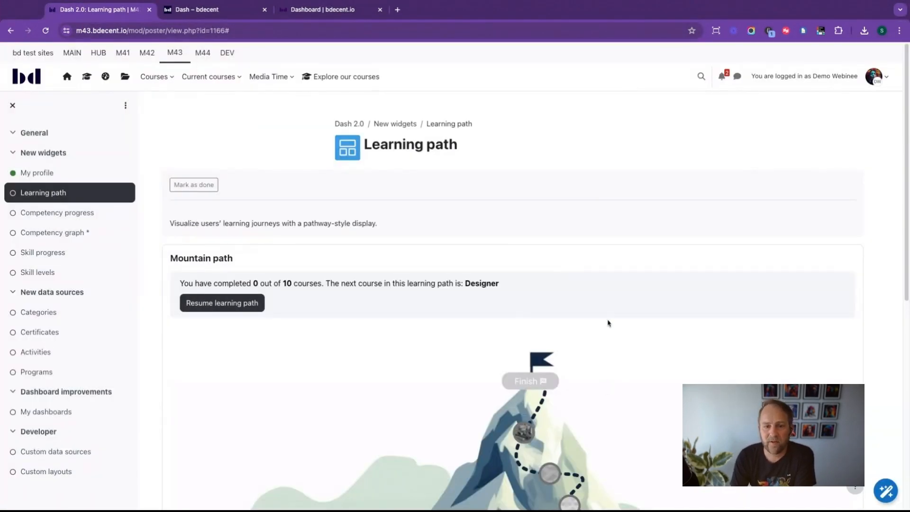
{"action": "scroll", "coordinate": [622, 340], "scroll_direction": "down", "scroll_amount": 5}
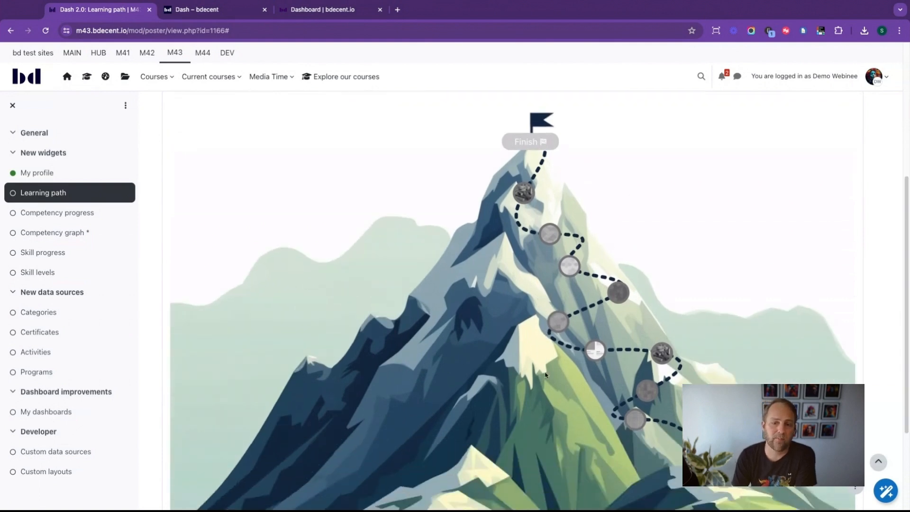
{"action": "scroll", "coordinate": [545, 374], "scroll_direction": "down", "scroll_amount": 3}
{"action": "scroll", "coordinate": [540, 347], "scroll_direction": "up", "scroll_amount": 4}
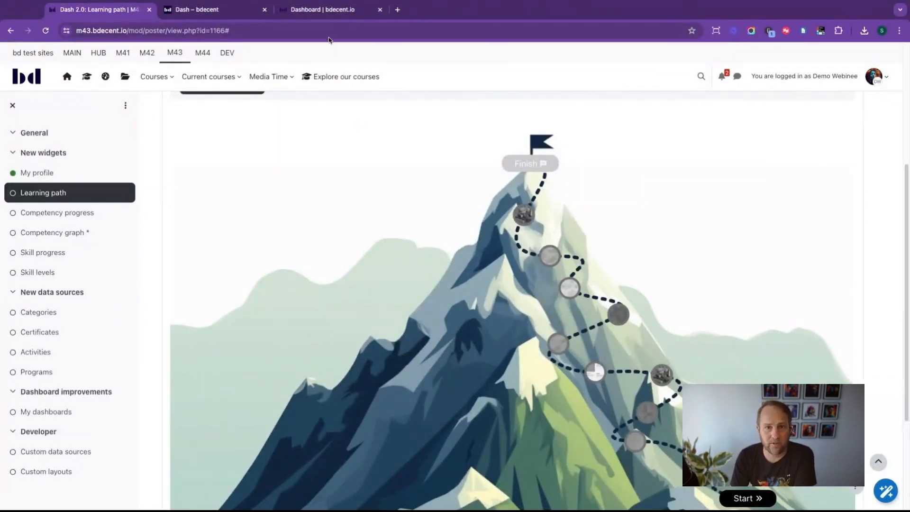
Step: Switch to the demo site dashboard and open the "Dash – Learning paths" demo course
{"action": "left_click", "coordinate": [330, 10]}
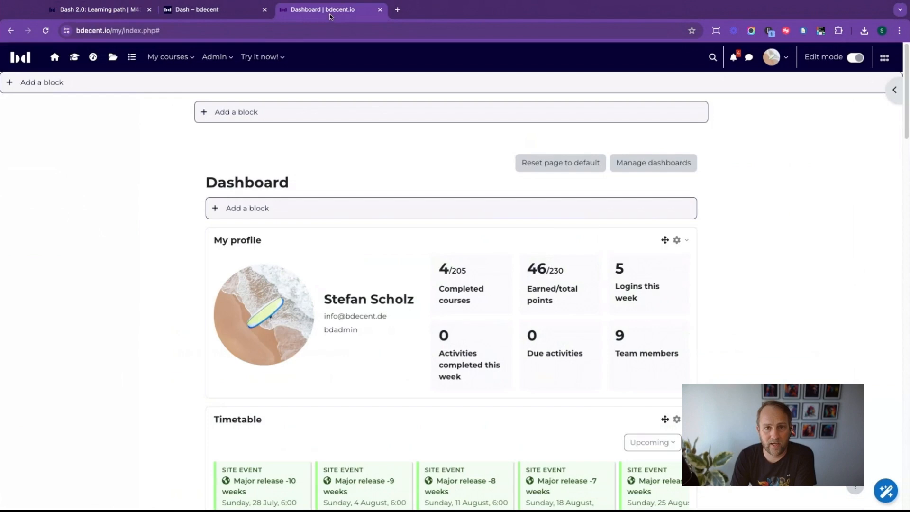
{"action": "left_click", "coordinate": [276, 63]}
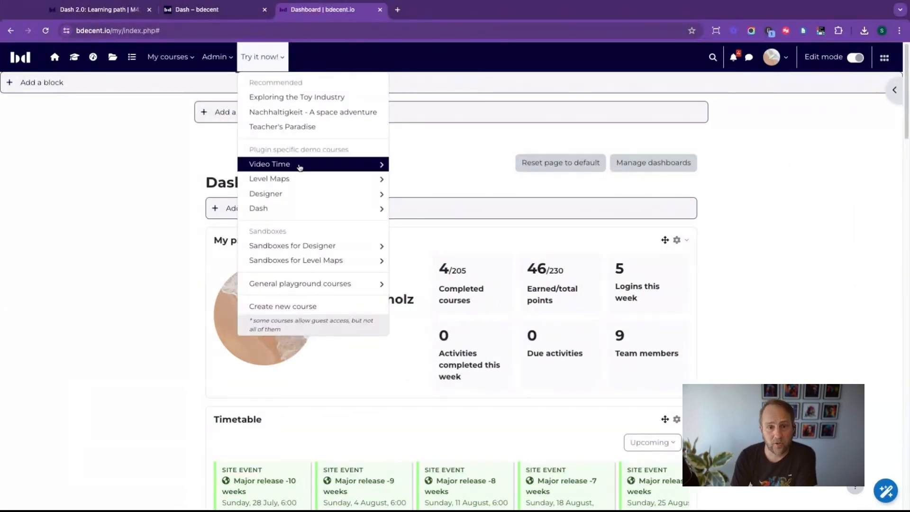
{"action": "left_click", "coordinate": [311, 209]}
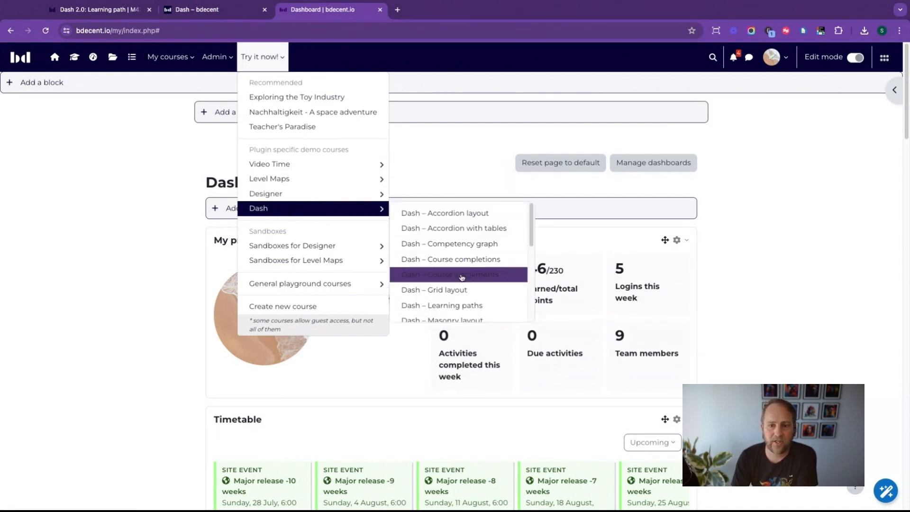
{"action": "scroll", "coordinate": [486, 284], "scroll_direction": "down", "scroll_amount": 2}
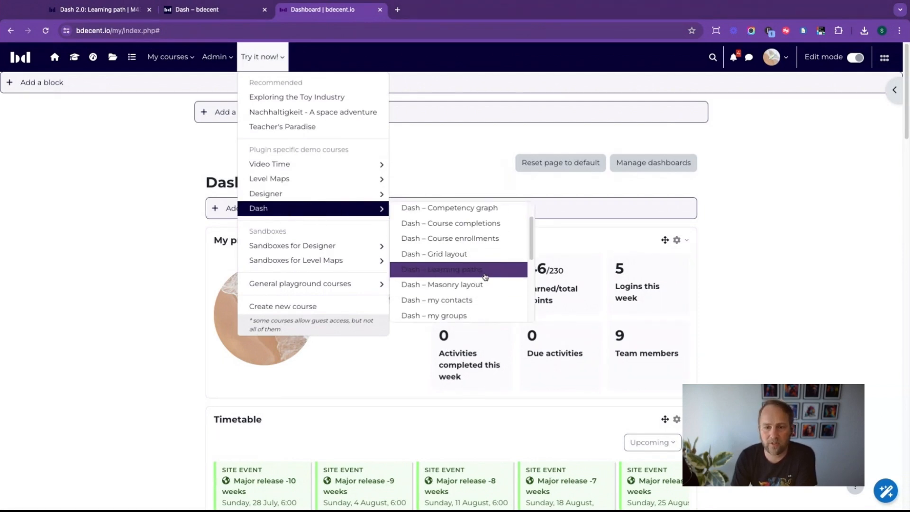
{"action": "left_click", "coordinate": [486, 277]}
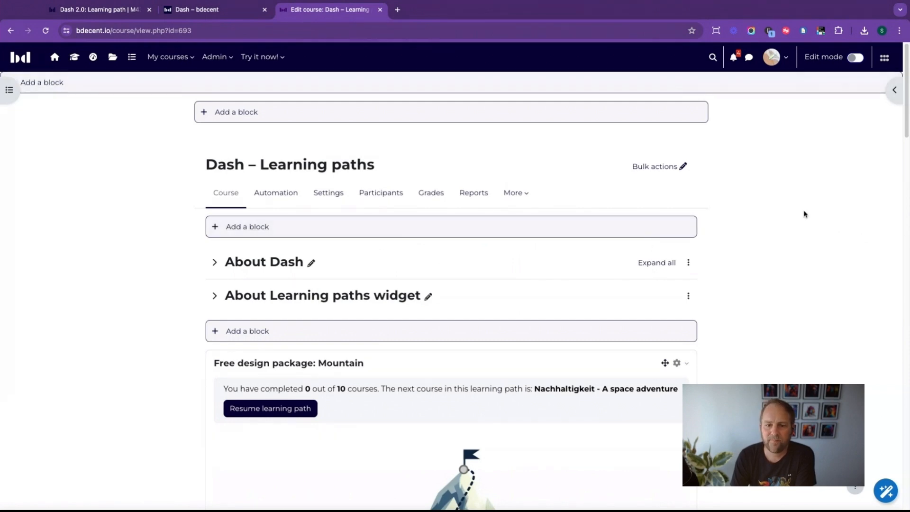
Step: Turn off edit mode on the "Dash – Learning paths" course page
{"action": "scroll", "coordinate": [804, 213], "scroll_direction": "down", "scroll_amount": 4}
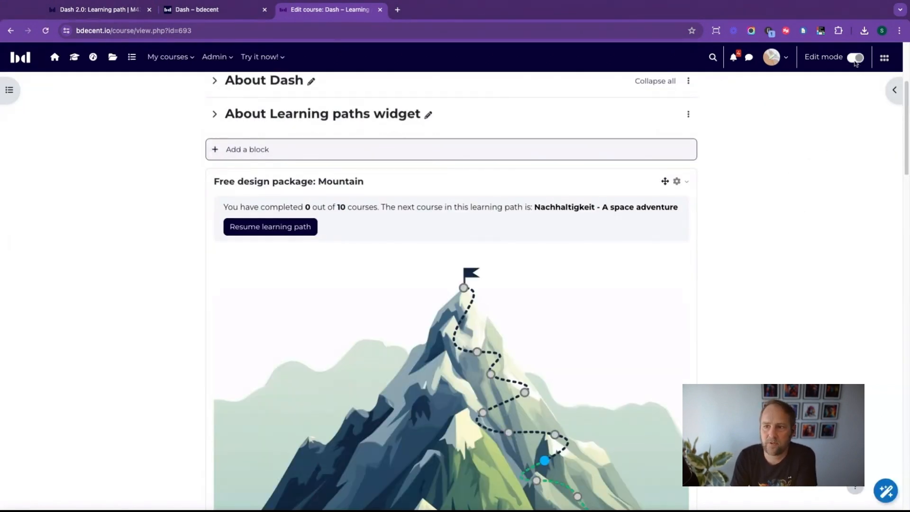
{"action": "left_click", "coordinate": [855, 58]}
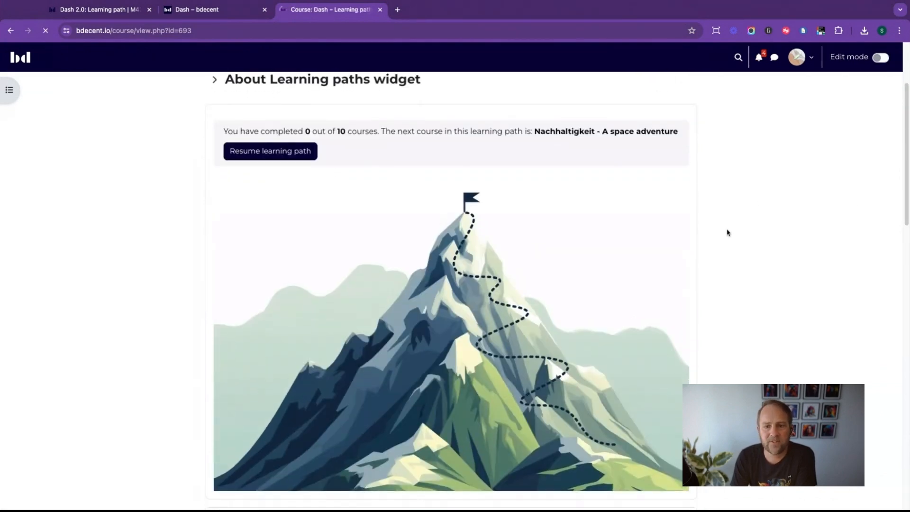
{"action": "scroll", "coordinate": [472, 253], "scroll_direction": "down", "scroll_amount": 2}
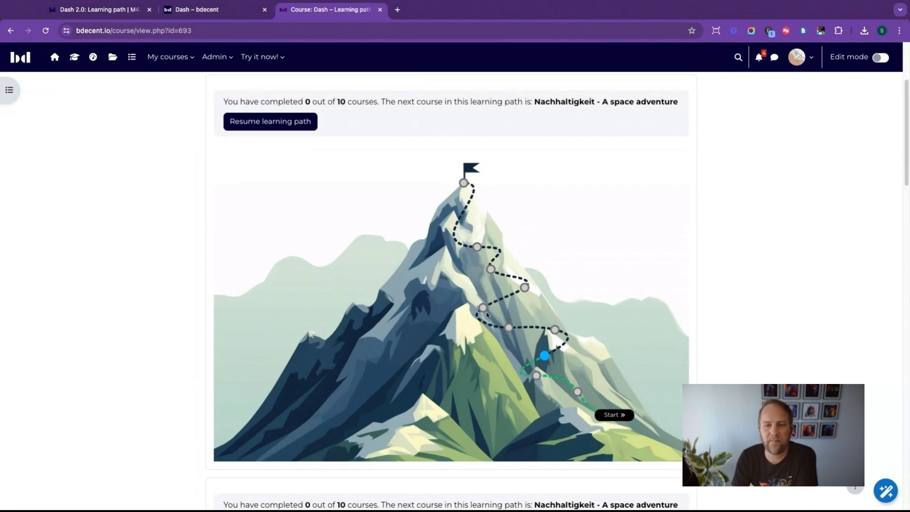
Step: Examine the course's learning path designs, from the mountain through the landscape and runner to the plain dashed-line path
{"action": "mouse_move", "coordinate": [555, 332]}
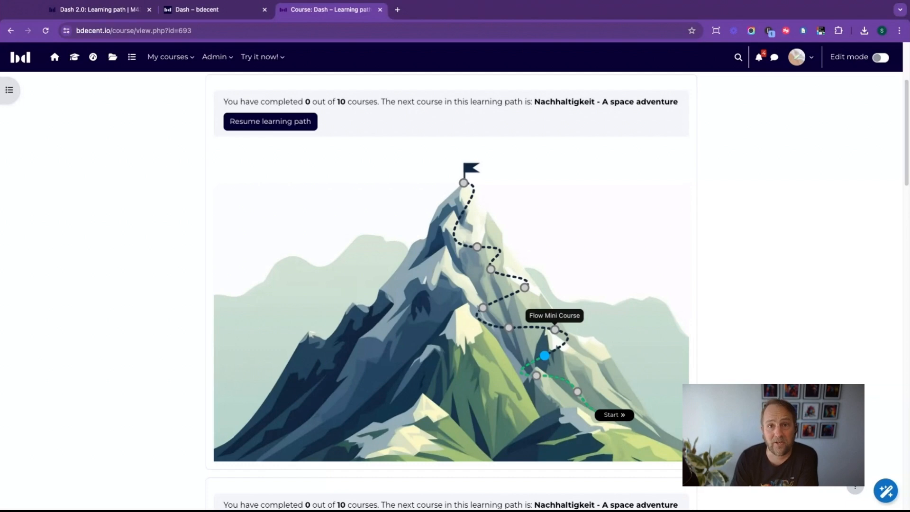
{"action": "scroll", "coordinate": [545, 332], "scroll_direction": "down", "scroll_amount": 8}
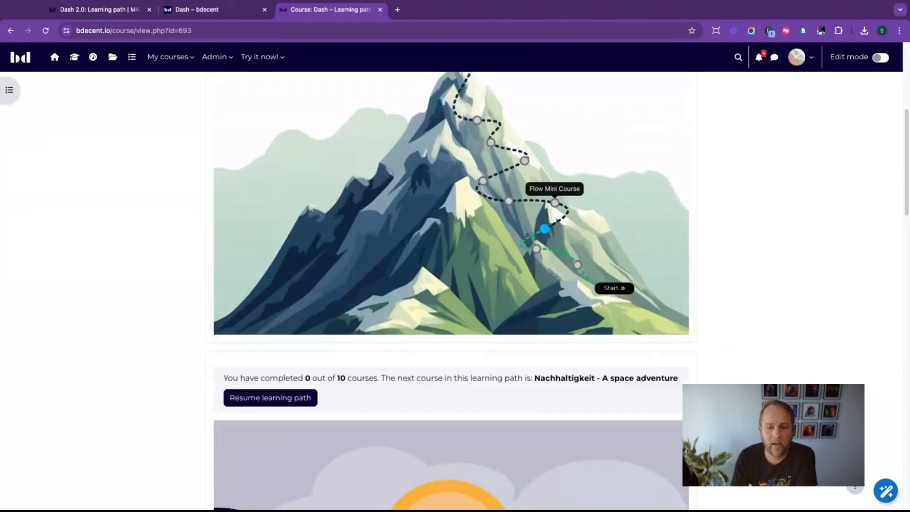
{"action": "scroll", "coordinate": [564, 376], "scroll_direction": "down", "scroll_amount": 2}
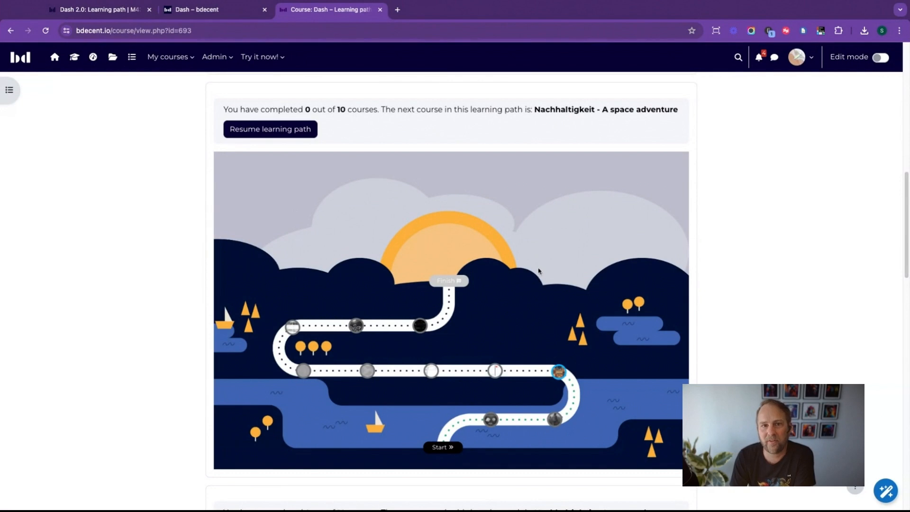
{"action": "scroll", "coordinate": [614, 352], "scroll_direction": "down", "scroll_amount": 7}
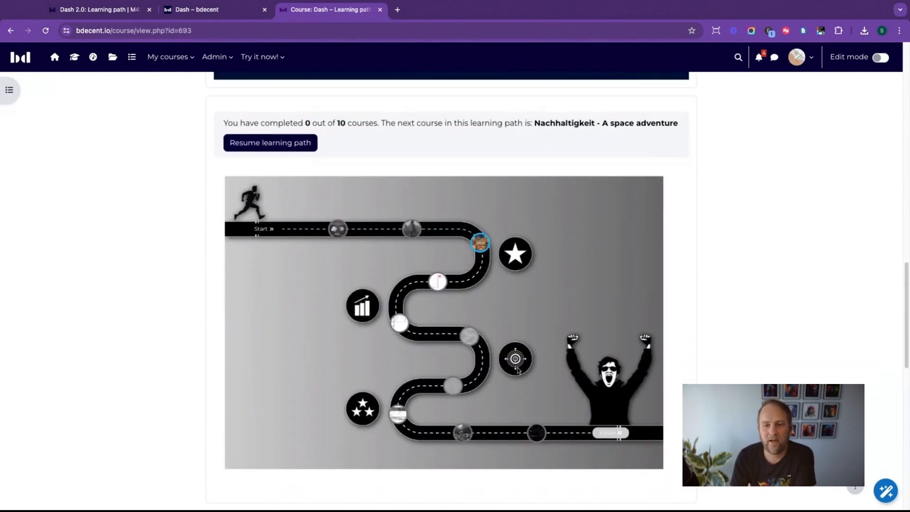
{"action": "scroll", "coordinate": [476, 314], "scroll_direction": "up", "scroll_amount": 2}
{"action": "scroll", "coordinate": [476, 317], "scroll_direction": "down", "scroll_amount": 1}
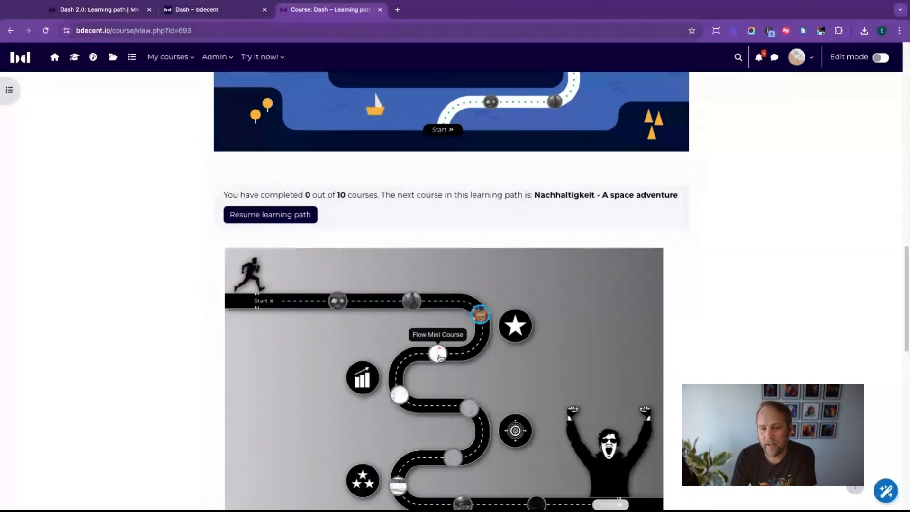
{"action": "scroll", "coordinate": [439, 357], "scroll_direction": "down", "scroll_amount": 1}
{"action": "scroll", "coordinate": [439, 356], "scroll_direction": "down", "scroll_amount": 1}
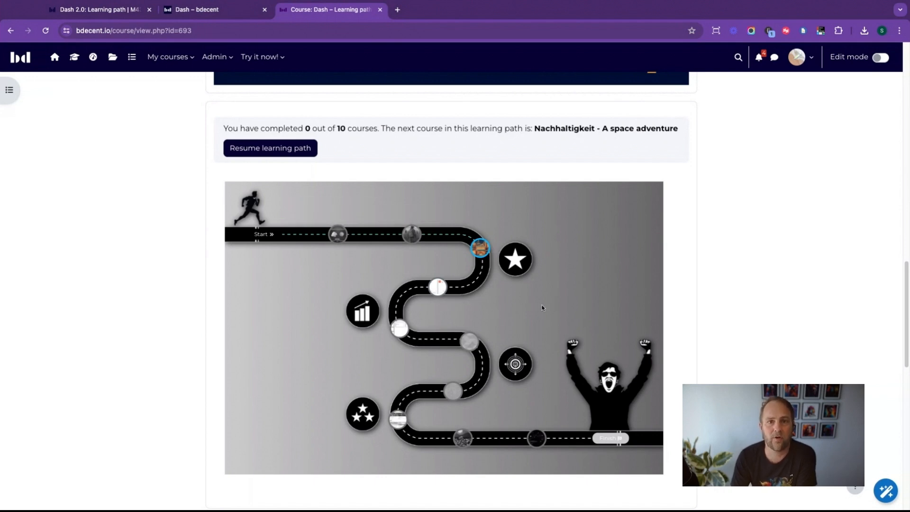
{"action": "scroll", "coordinate": [542, 308], "scroll_direction": "down", "scroll_amount": 9}
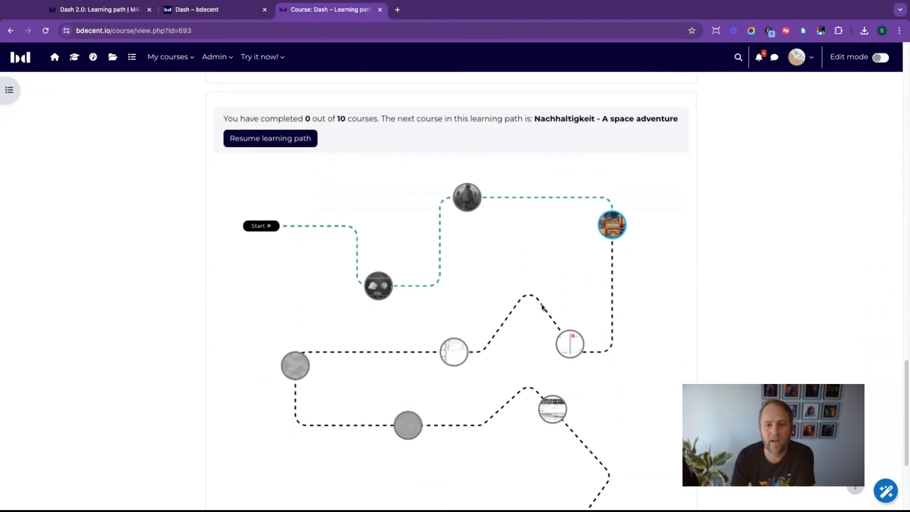
{"action": "scroll", "coordinate": [542, 308], "scroll_direction": "down", "scroll_amount": 2}
{"action": "scroll", "coordinate": [543, 304], "scroll_direction": "up", "scroll_amount": 2}
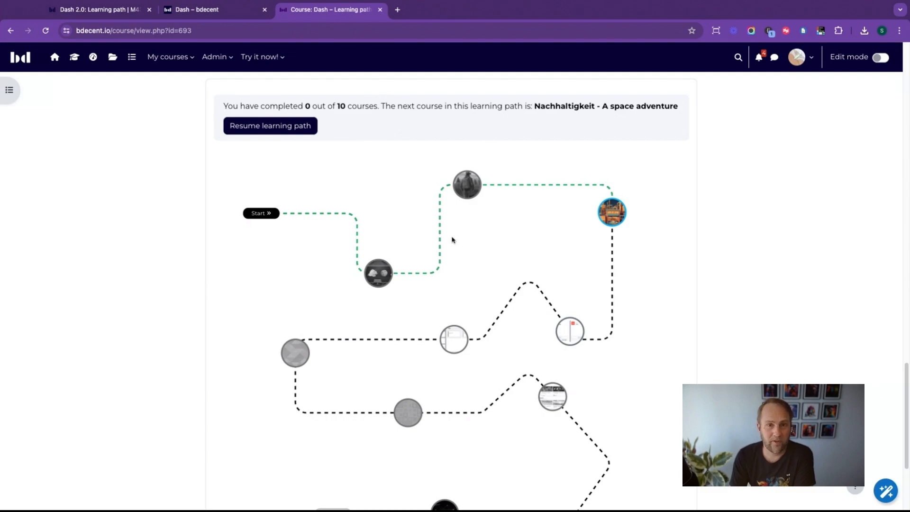
Step: Switch to the Dash product page and look through the design packages for Dash Learning Paths
{"action": "left_click", "coordinate": [199, 10]}
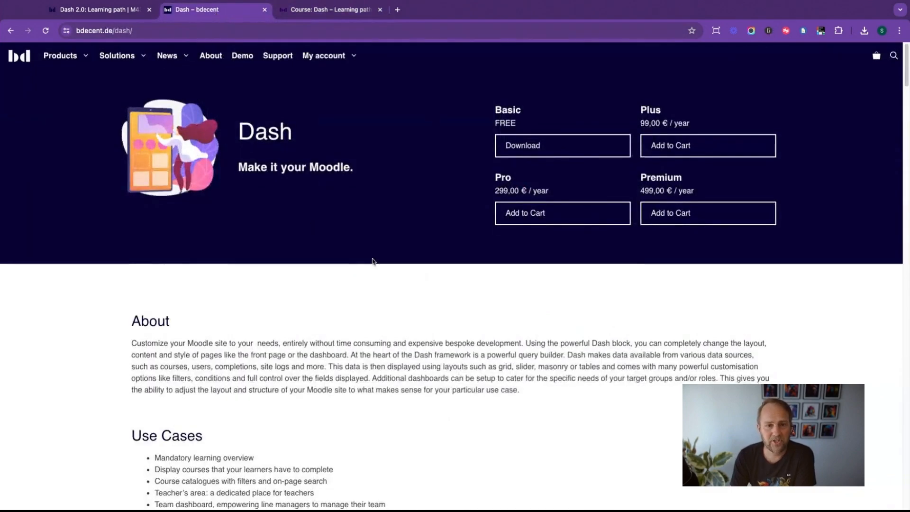
{"action": "scroll", "coordinate": [373, 262], "scroll_direction": "down", "scroll_amount": 20}
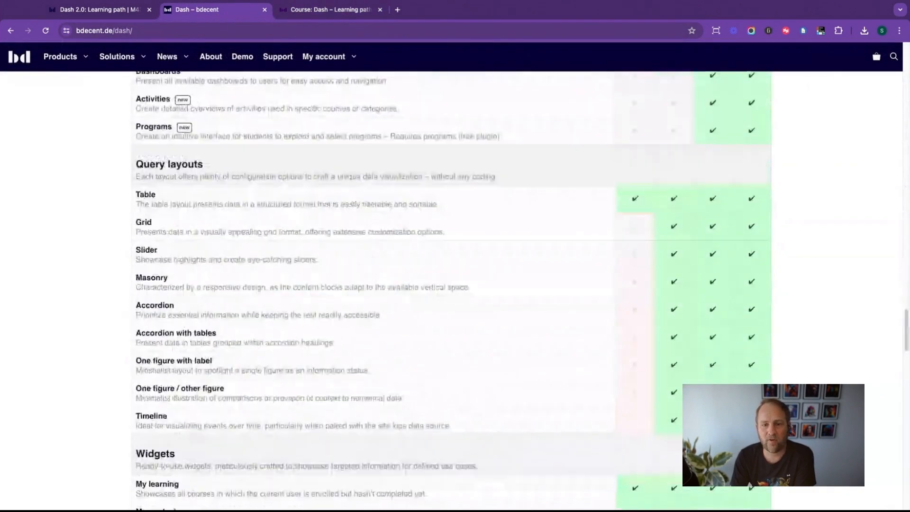
{"action": "scroll", "coordinate": [454, 290], "scroll_direction": "down", "scroll_amount": 20}
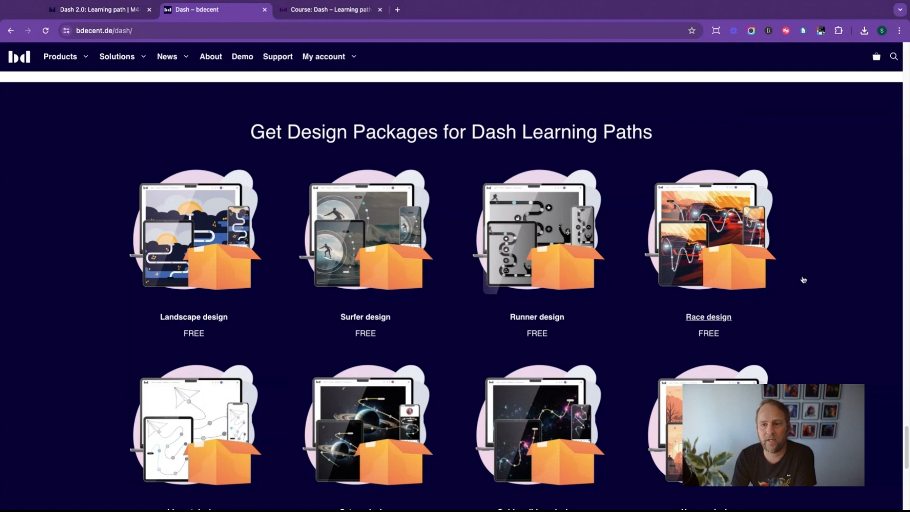
{"action": "scroll", "coordinate": [859, 272], "scroll_direction": "down", "scroll_amount": 1}
{"action": "scroll", "coordinate": [858, 272], "scroll_direction": "down", "scroll_amount": 1}
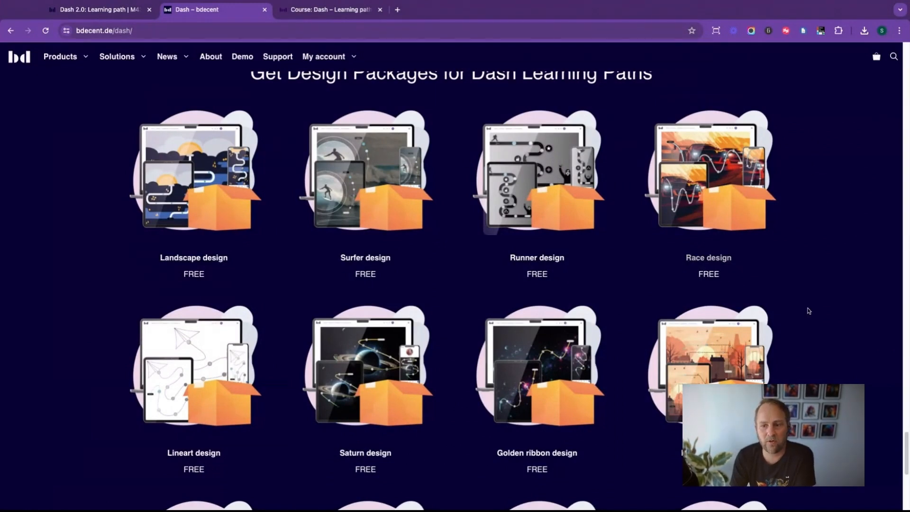
{"action": "scroll", "coordinate": [808, 311], "scroll_direction": "down", "scroll_amount": 4}
{"action": "scroll", "coordinate": [810, 325], "scroll_direction": "down", "scroll_amount": 3}
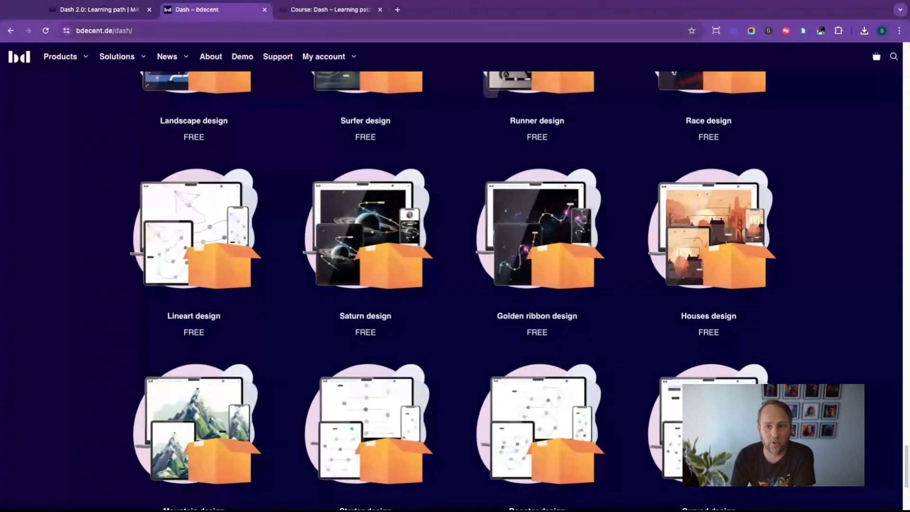
{"action": "scroll", "coordinate": [682, 479], "scroll_direction": "up", "scroll_amount": 5}
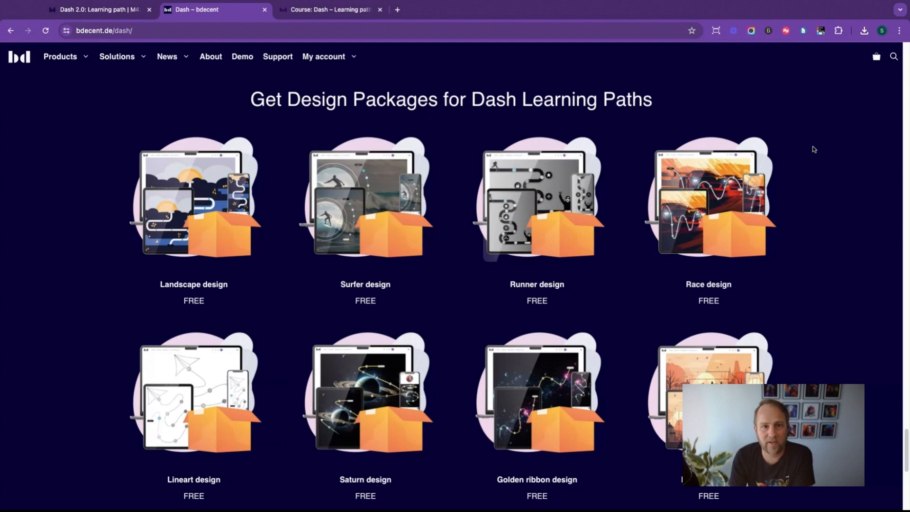
Step: Return to the "Dash – Learning paths" course and view the finish section of the plain dashed-line path
{"action": "left_click", "coordinate": [114, 14]}
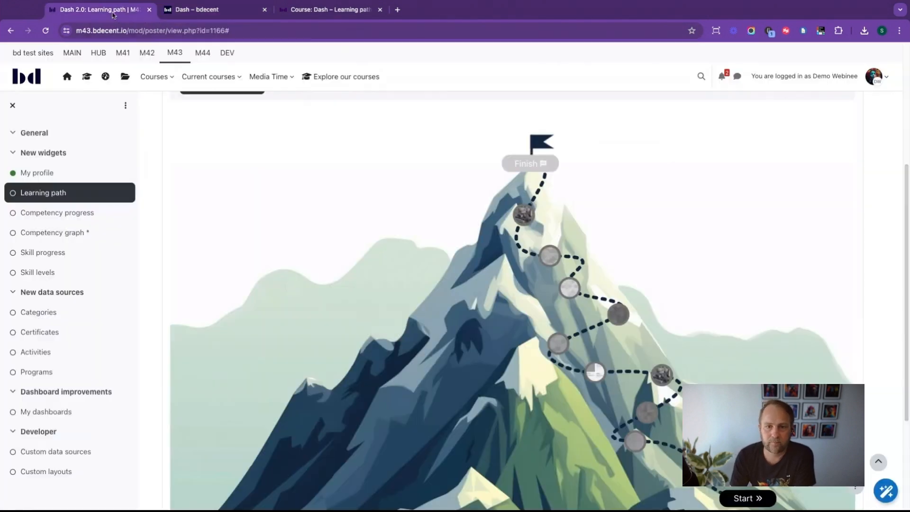
{"action": "left_click", "coordinate": [303, 16]}
{"action": "scroll", "coordinate": [379, 202], "scroll_direction": "down", "scroll_amount": 4}
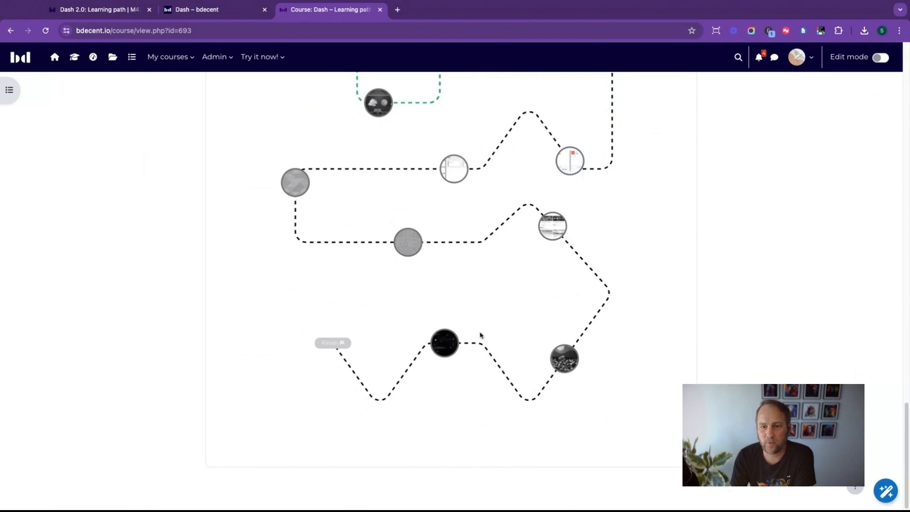
Step: Turn on edit mode for the "Dash – Learning paths" course page and bring the Mountain block into view
{"action": "scroll", "coordinate": [494, 270], "scroll_direction": "up", "scroll_amount": 15}
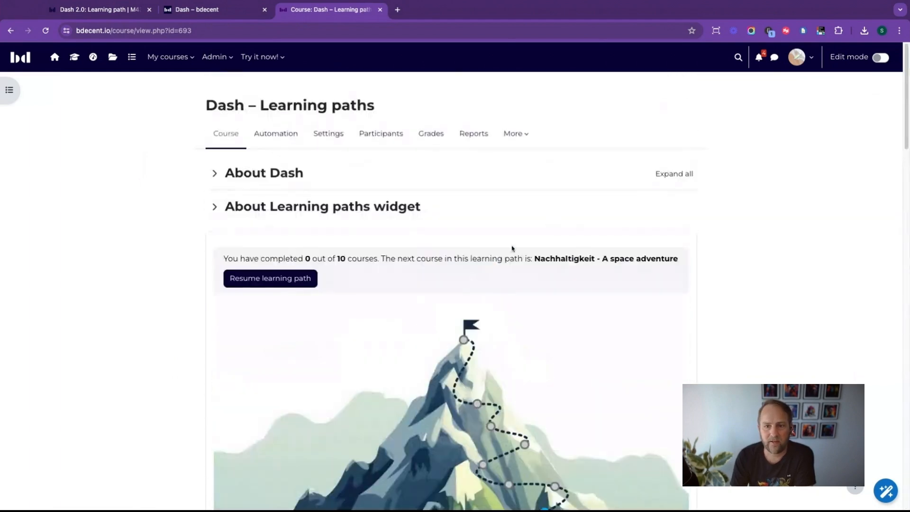
{"action": "left_click", "coordinate": [882, 57]}
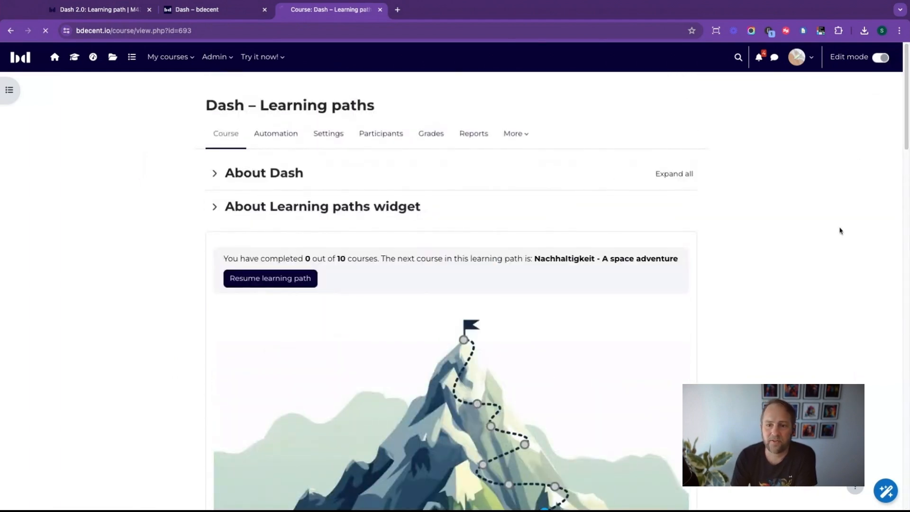
{"action": "scroll", "coordinate": [719, 215], "scroll_direction": "down", "scroll_amount": 4}
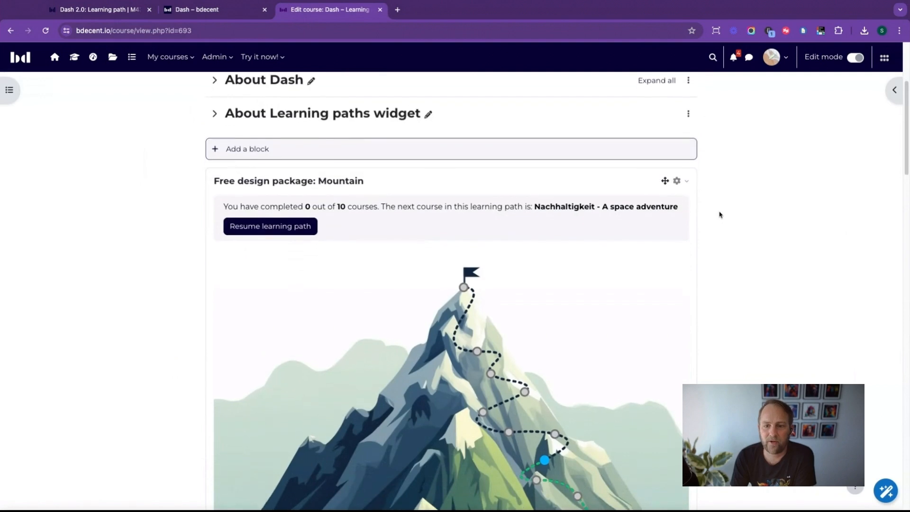
{"action": "scroll", "coordinate": [719, 214], "scroll_direction": "down", "scroll_amount": 1}
Step: Highlight the Mountain block's title, open its preferences and view the data source and field settings
{"action": "left_click_drag", "start_coordinate": [212, 114], "coordinate": [212, 112]}
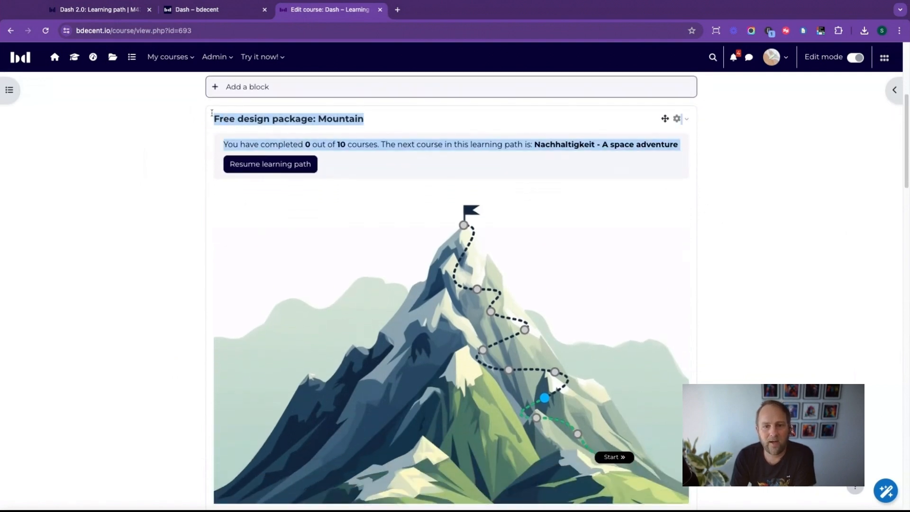
{"action": "left_click", "coordinate": [225, 113]}
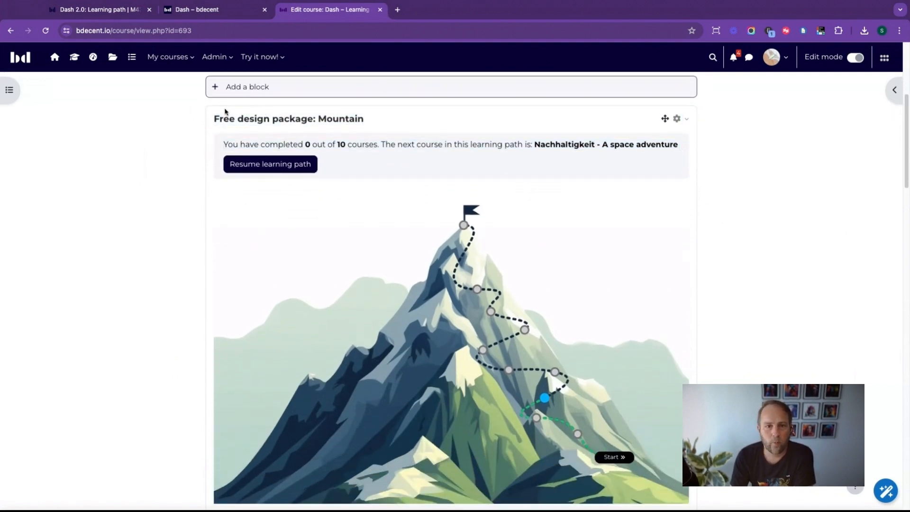
{"action": "left_click_drag", "start_coordinate": [214, 113], "coordinate": [364, 120]}
{"action": "left_click", "coordinate": [369, 124]}
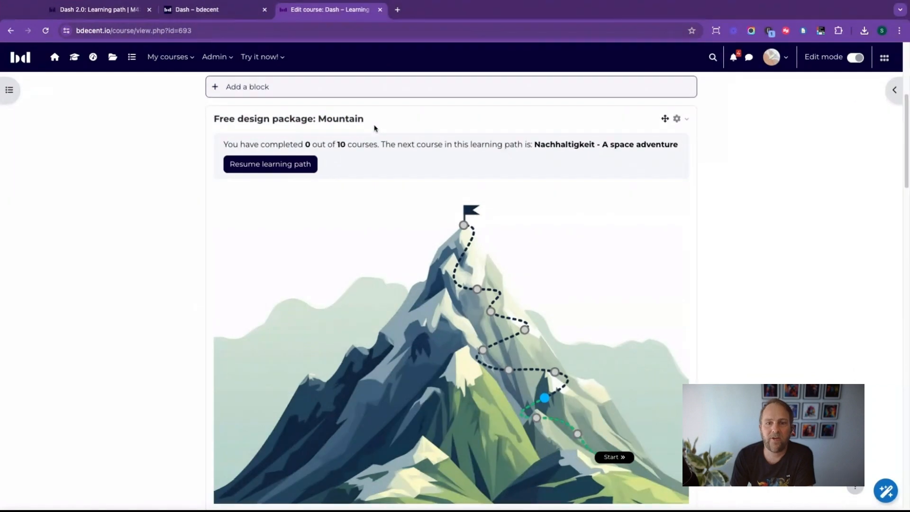
{"action": "double_click", "coordinate": [351, 120]}
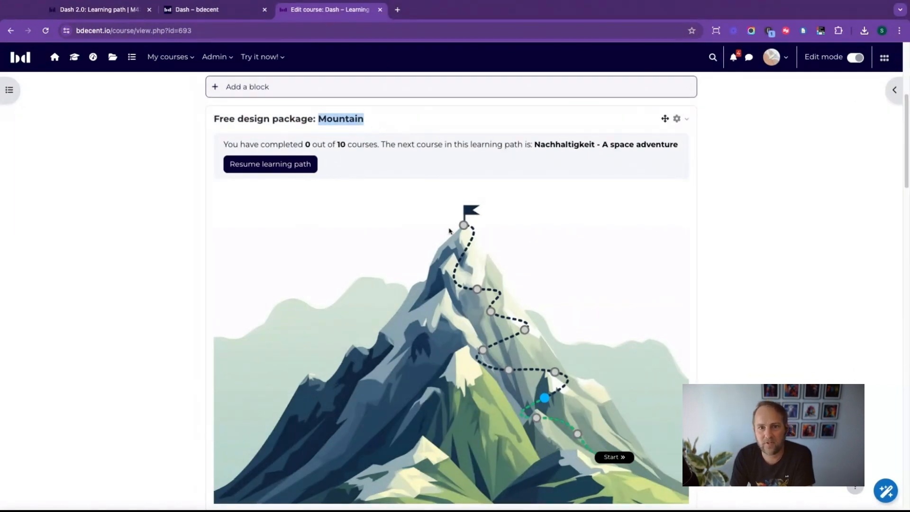
{"action": "left_click", "coordinate": [678, 120]}
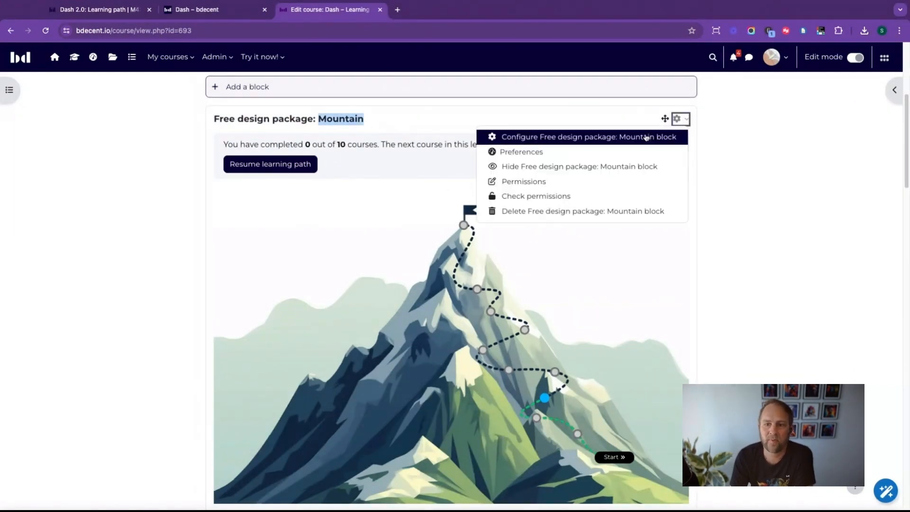
{"action": "left_click", "coordinate": [538, 152]}
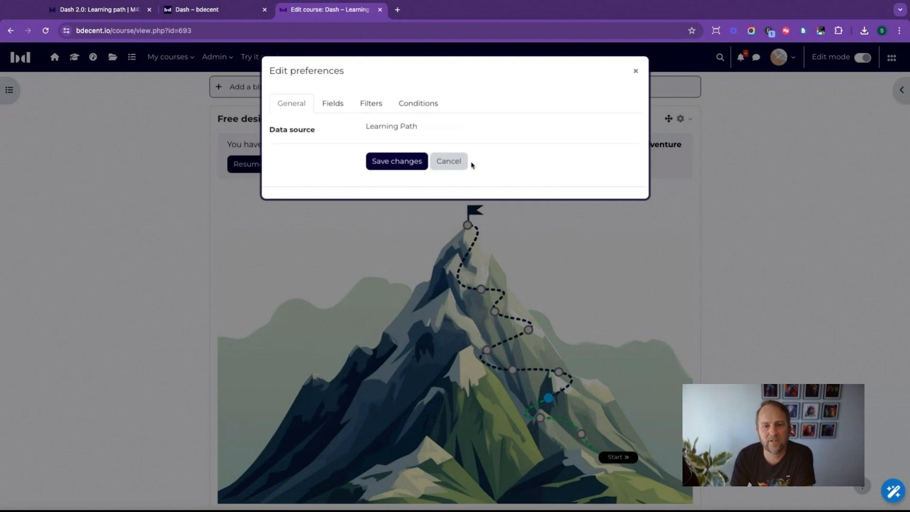
{"action": "left_click_drag", "start_coordinate": [459, 130], "coordinate": [387, 128]}
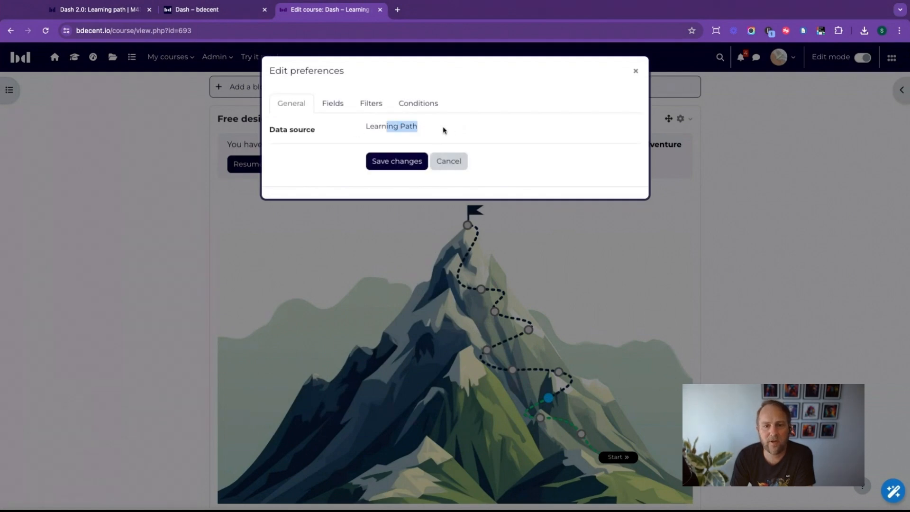
{"action": "left_click", "coordinate": [342, 103]}
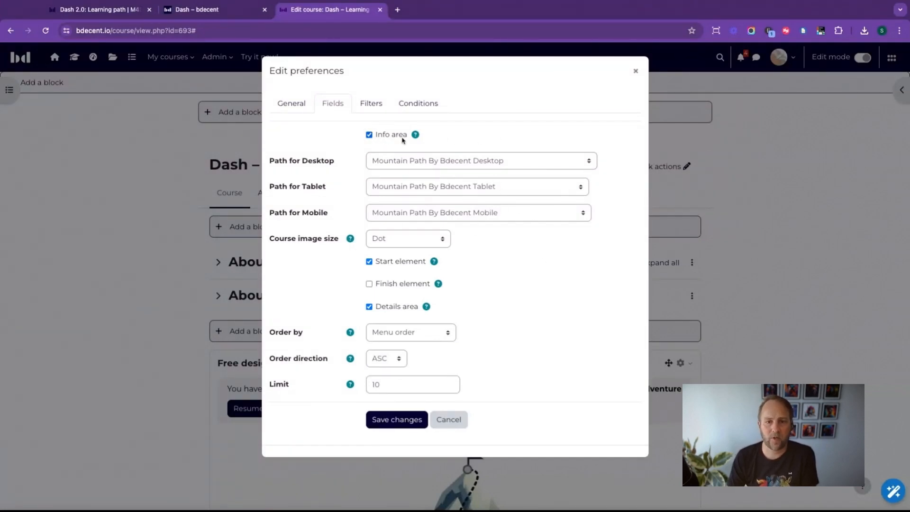
Step: Close the preferences and examine the Mountain block's info area with its course completion message
{"action": "left_click", "coordinate": [635, 72]}
{"action": "scroll", "coordinate": [328, 350], "scroll_direction": "down", "scroll_amount": 2}
{"action": "left_click_drag", "start_coordinate": [252, 295], "coordinate": [412, 295]}
{"action": "left_click", "coordinate": [252, 292]}
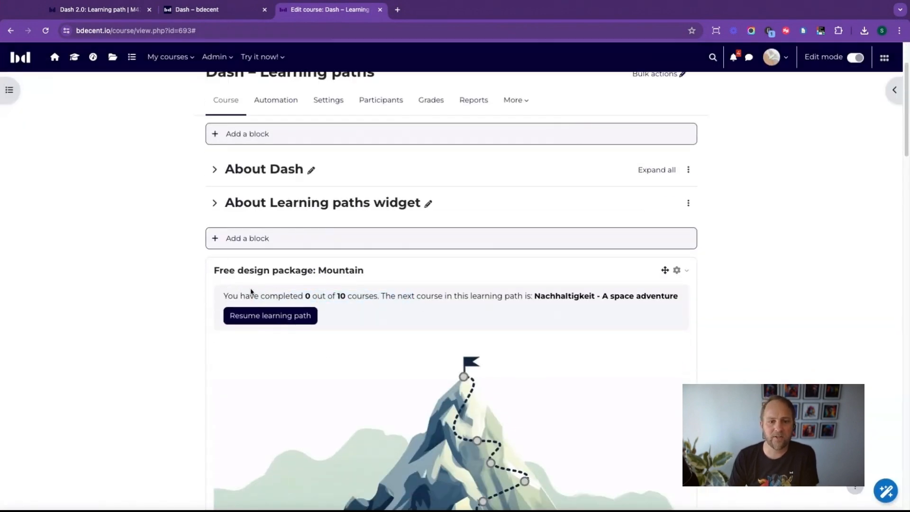
{"action": "triple_click", "coordinate": [271, 293]}
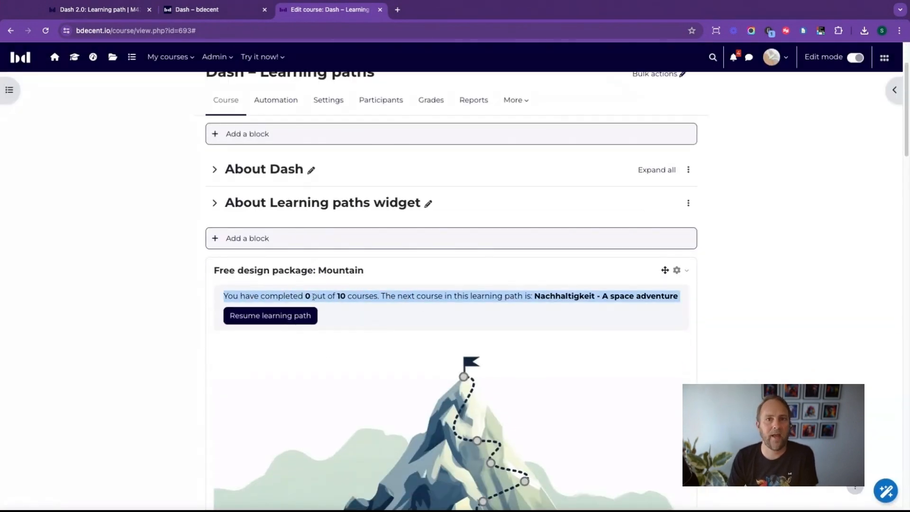
{"action": "left_click", "coordinate": [479, 297]}
{"action": "scroll", "coordinate": [601, 296], "scroll_direction": "down", "scroll_amount": 3}
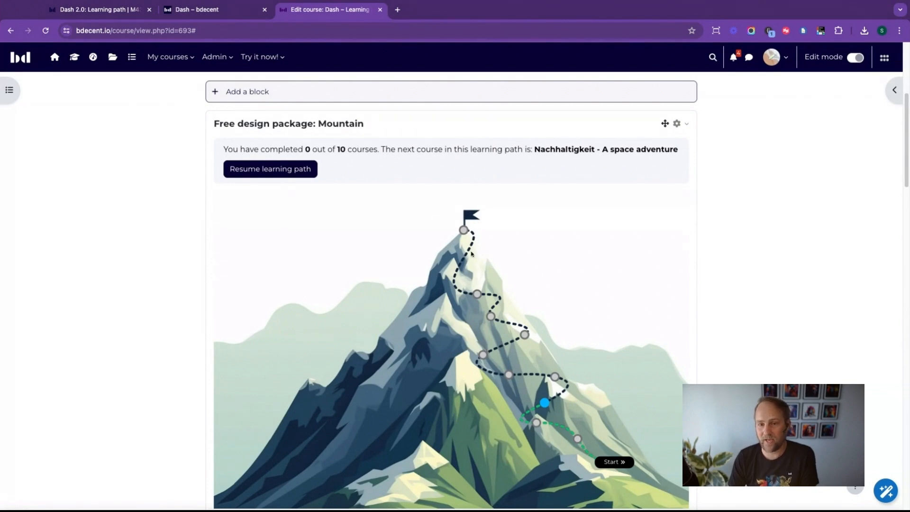
{"action": "scroll", "coordinate": [561, 353], "scroll_direction": "up", "scroll_amount": 1}
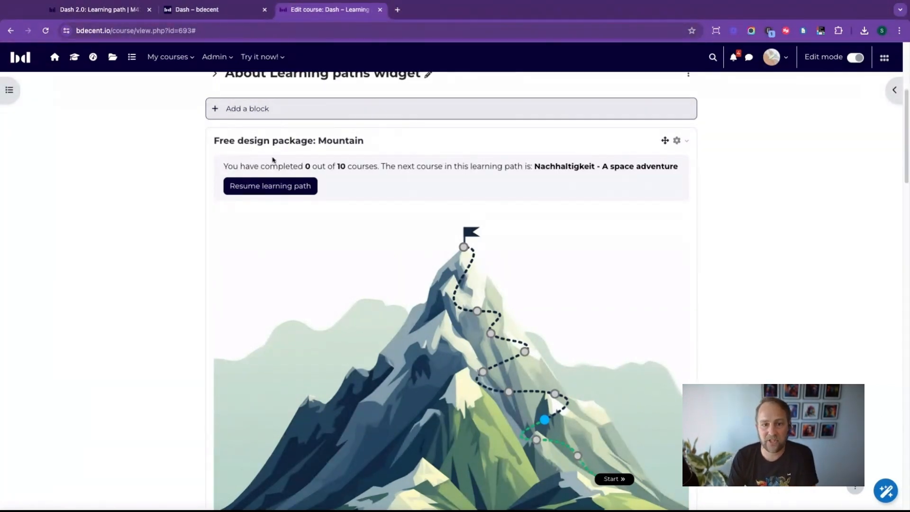
{"action": "triple_click", "coordinate": [229, 166]}
{"action": "left_click", "coordinate": [229, 165]}
{"action": "triple_click", "coordinate": [266, 165]}
{"action": "left_click", "coordinate": [437, 186]}
Step: Disable the Info area in the Mountain block's preferences and save the changes
{"action": "left_click", "coordinate": [679, 142]}
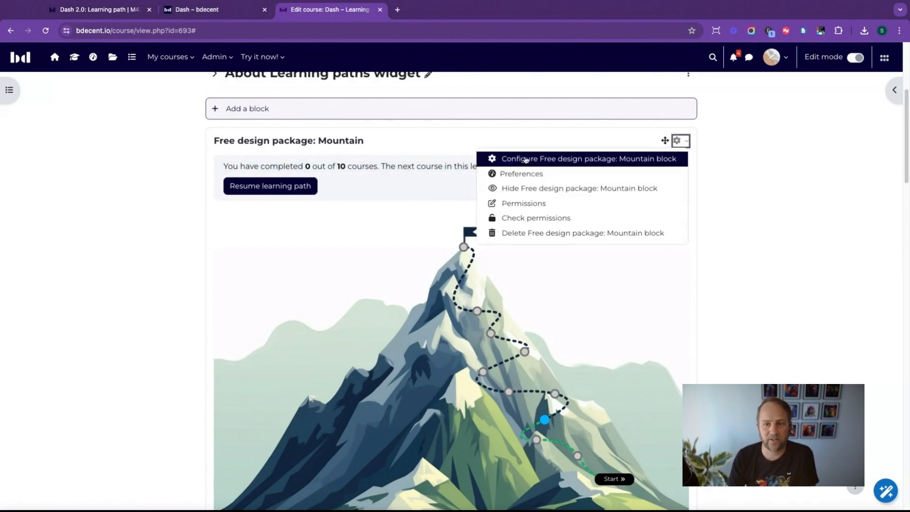
{"action": "left_click", "coordinate": [535, 174]}
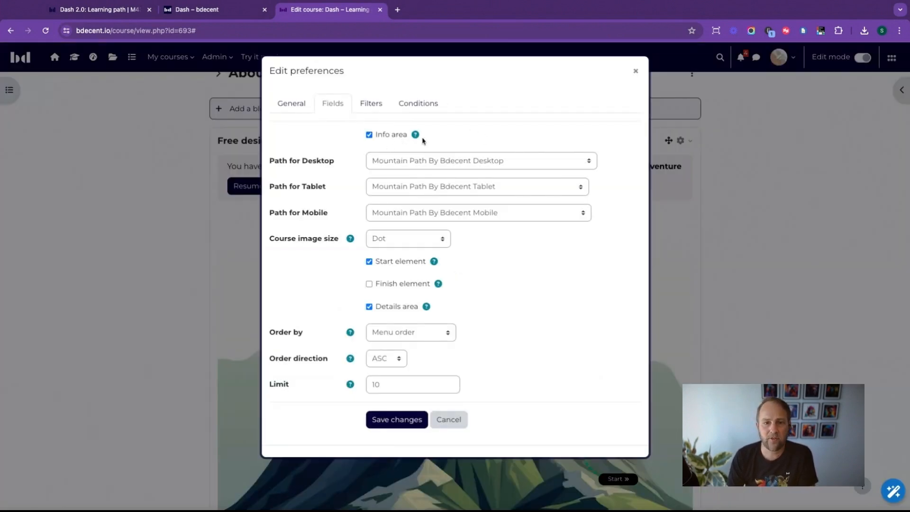
{"action": "left_click", "coordinate": [398, 136]}
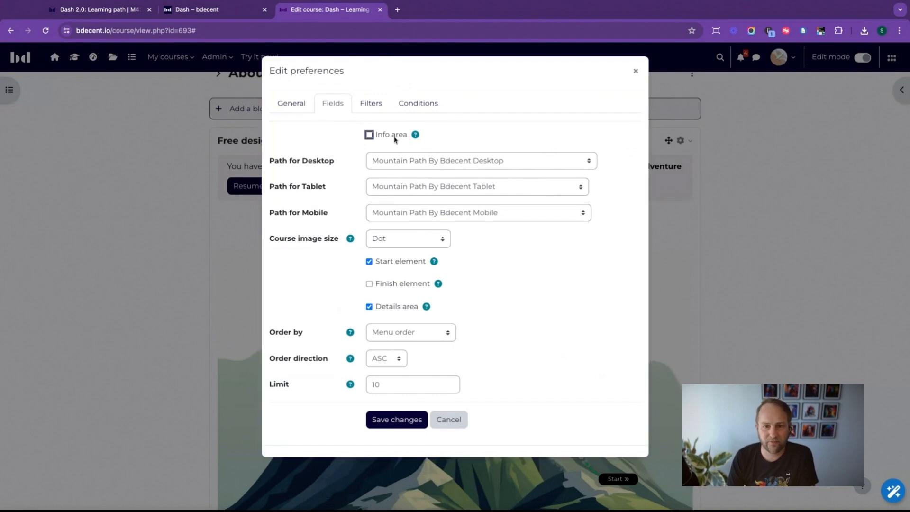
{"action": "left_click", "coordinate": [397, 420]}
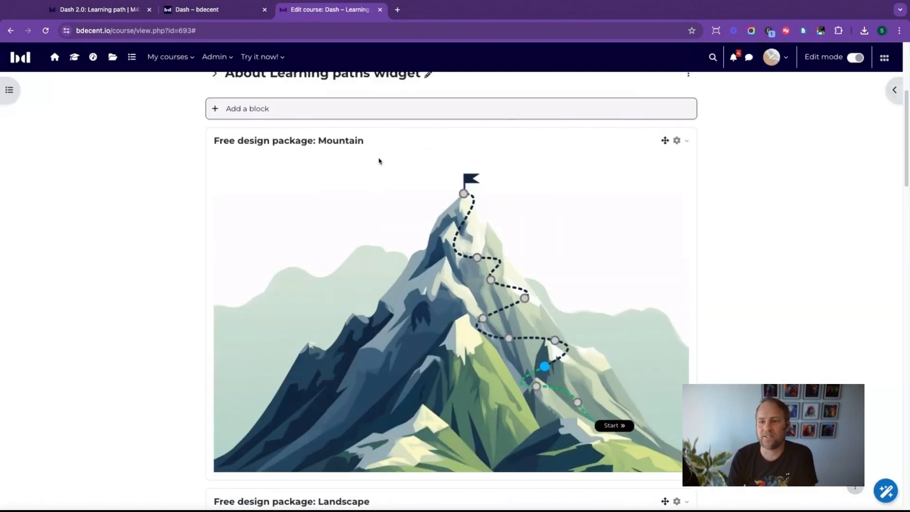
Step: Reopen the Mountain block's field preferences, enable the Info area and point out the Path for Desktop setting
{"action": "left_click", "coordinate": [677, 140]}
{"action": "left_click", "coordinate": [593, 177]}
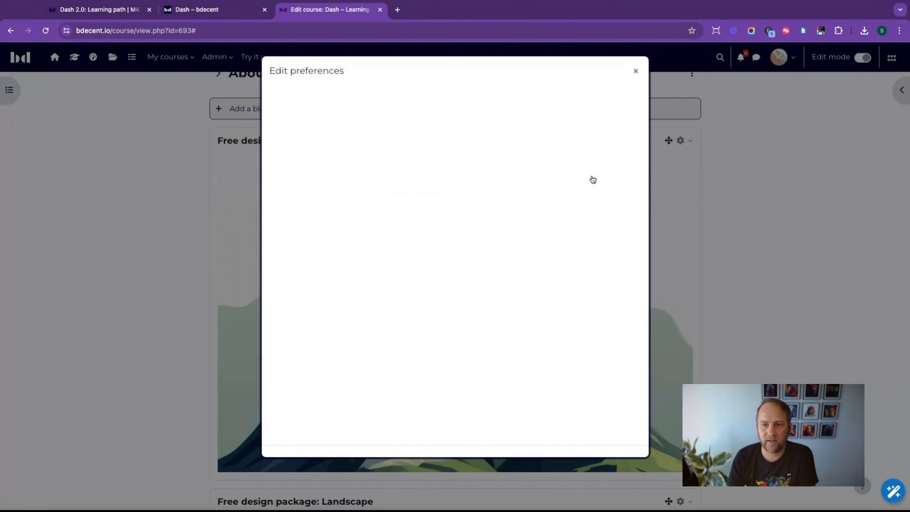
{"action": "left_click", "coordinate": [384, 137]}
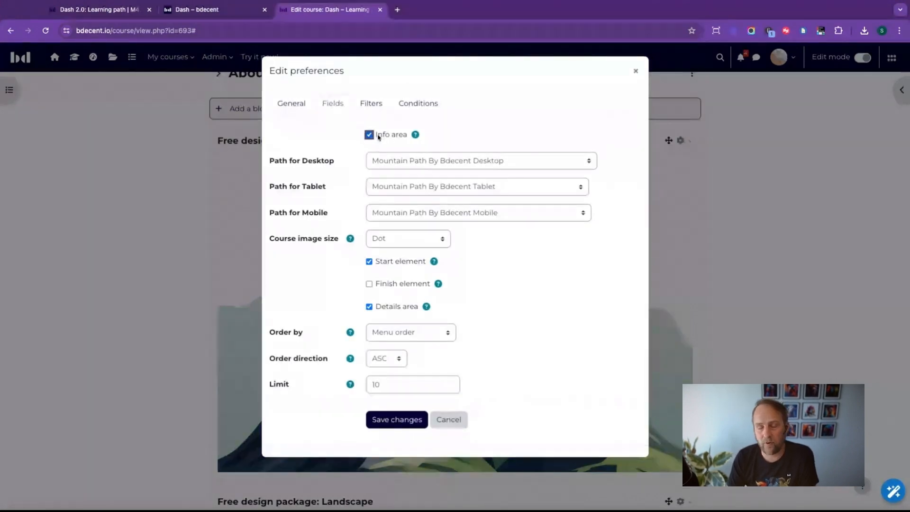
{"action": "left_click_drag", "start_coordinate": [278, 162], "coordinate": [333, 163]}
{"action": "left_click", "coordinate": [336, 178]}
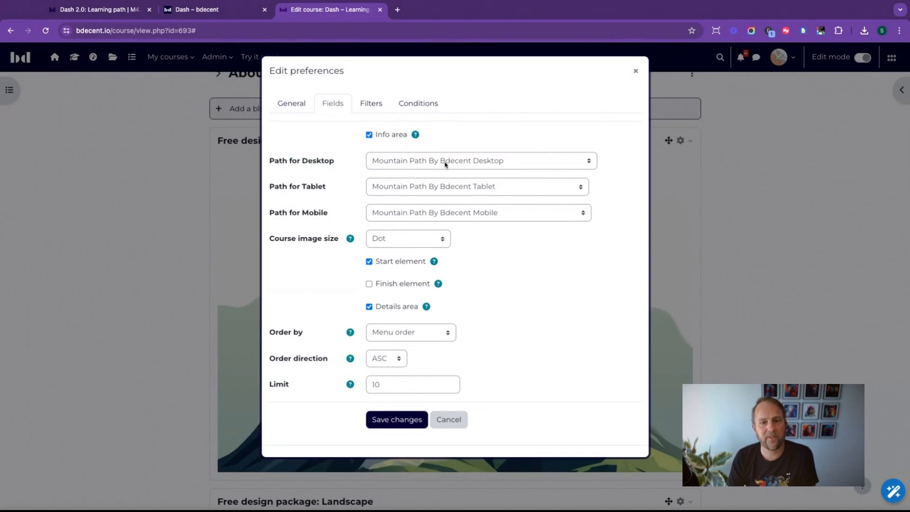
Step: Try "Houses Design By Bdecent - Desktop" as the desktop path, then switch back to "Mountain Path By Bdecent Desktop"
{"action": "left_click", "coordinate": [482, 161]}
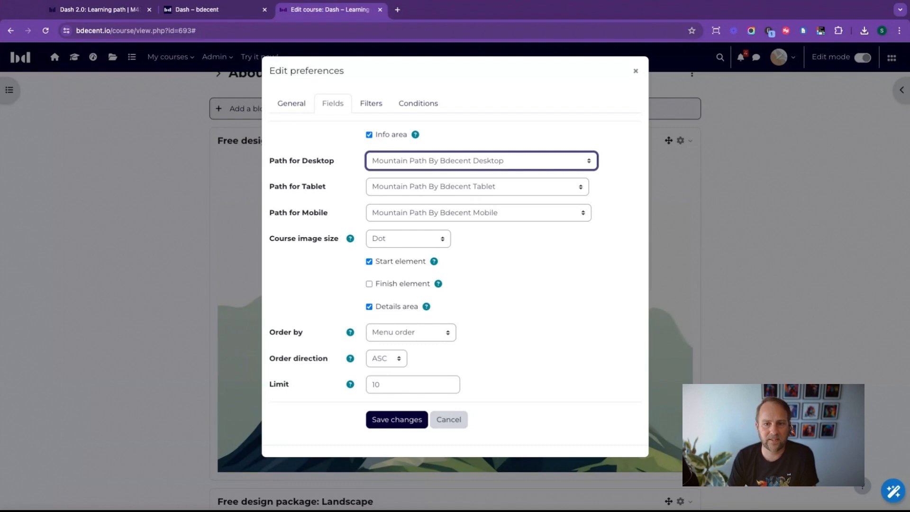
{"action": "left_click", "coordinate": [510, 172]}
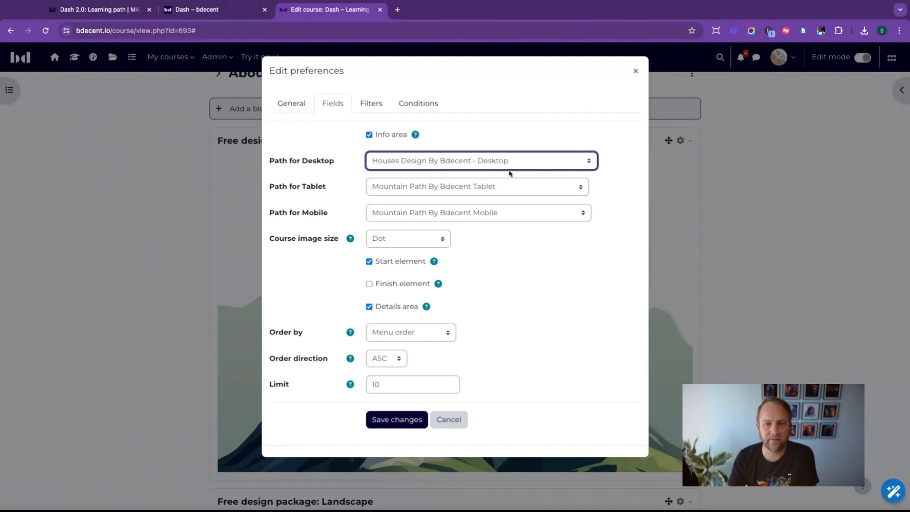
{"action": "left_click", "coordinate": [447, 130]}
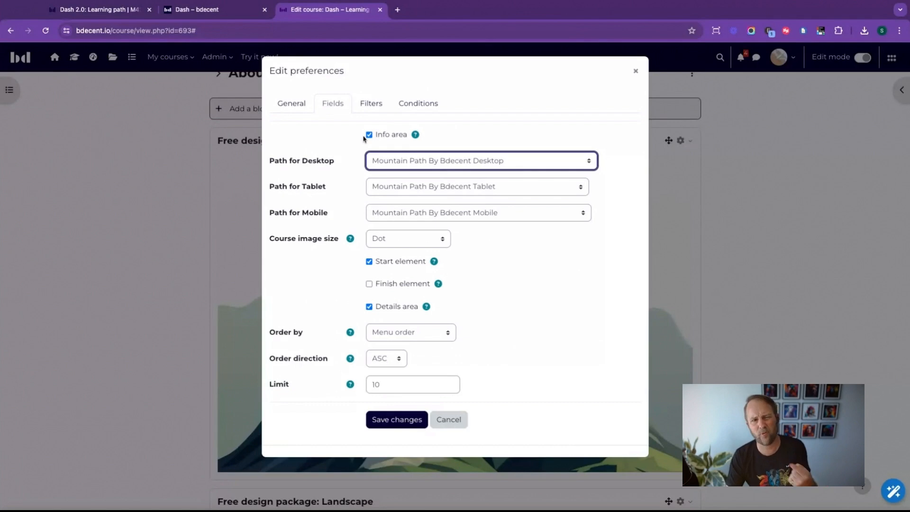
{"action": "left_click", "coordinate": [335, 174]}
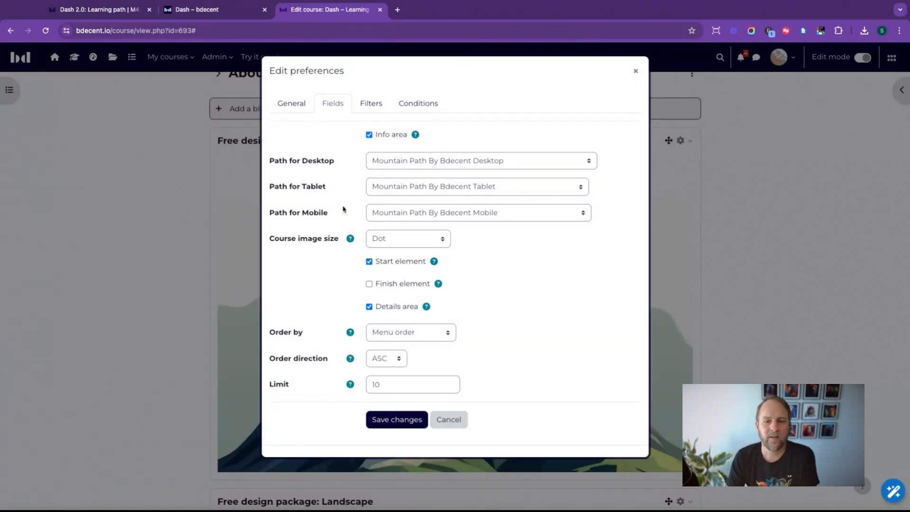
Step: Try the course image sizes "Tiny image" and "Extra large image", then set the size back to "Dot"
{"action": "left_click", "coordinate": [417, 239]}
{"action": "left_click", "coordinate": [419, 244]}
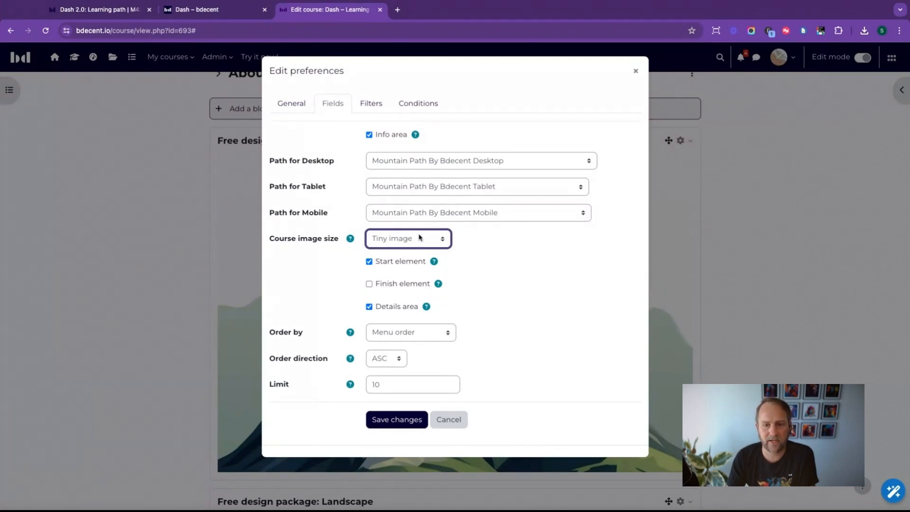
{"action": "left_click", "coordinate": [419, 235]}
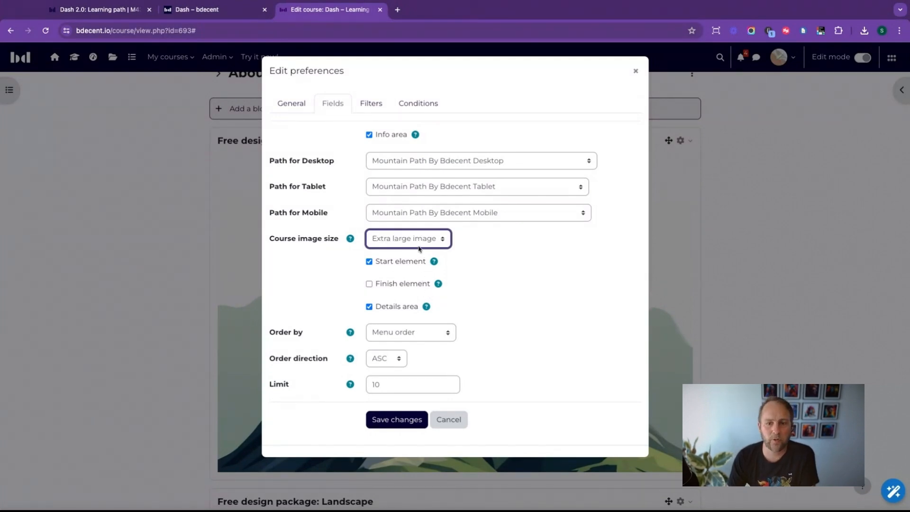
{"action": "left_click", "coordinate": [419, 244]}
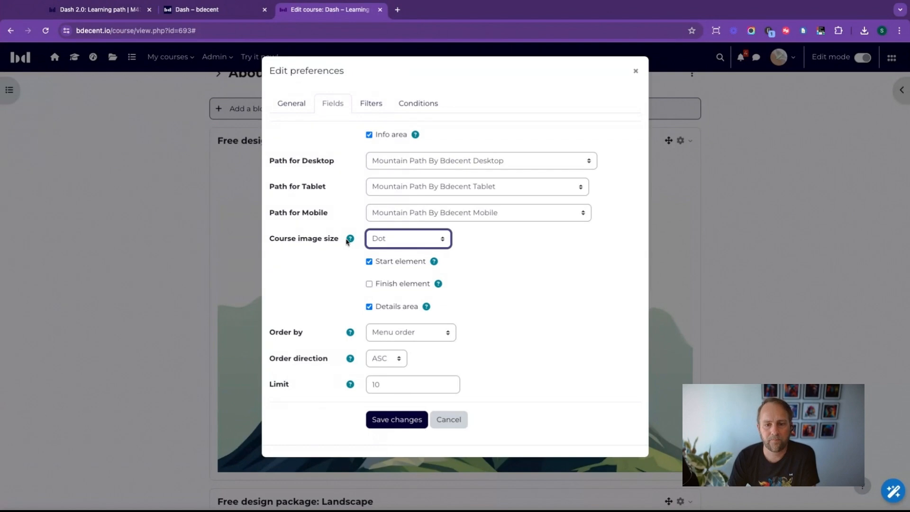
Step: Read the help on course image sizes and close the preferences without saving
{"action": "left_click", "coordinate": [350, 238]}
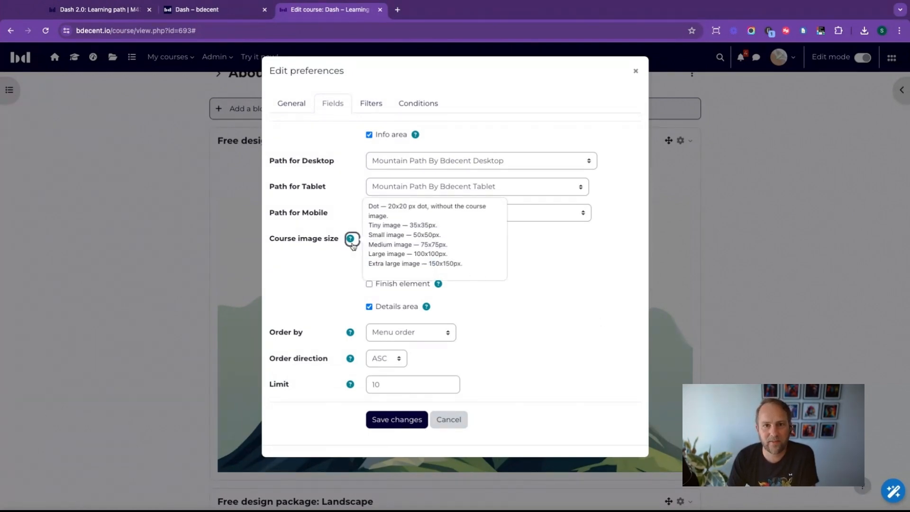
{"action": "left_click", "coordinate": [550, 251]}
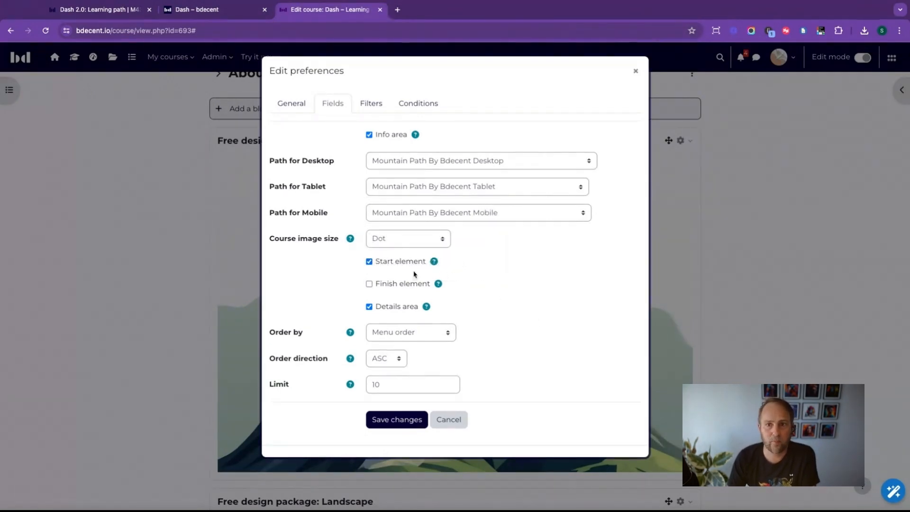
{"action": "left_click", "coordinate": [636, 71]}
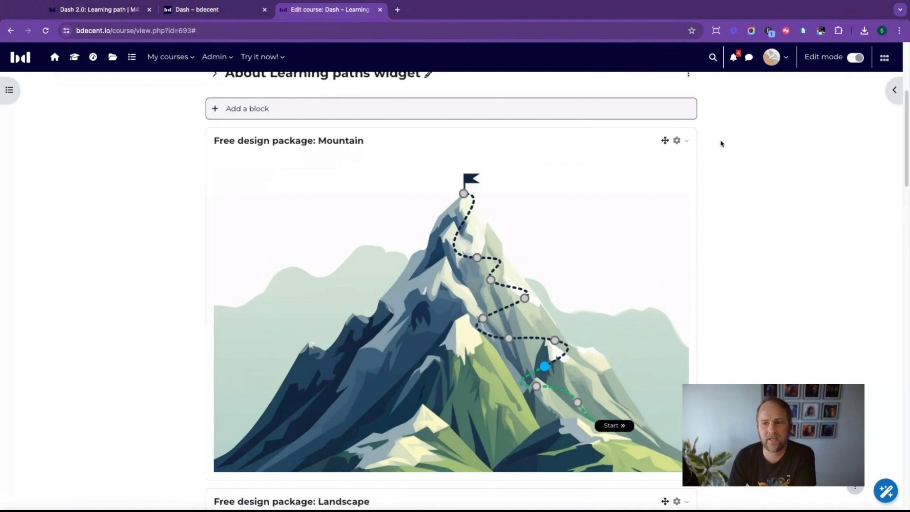
Step: Review the Details area option in the Mountain block's preferences, cancel, and view the "Blended course" details from the path
{"action": "left_click", "coordinate": [677, 141]}
{"action": "left_click", "coordinate": [517, 174]}
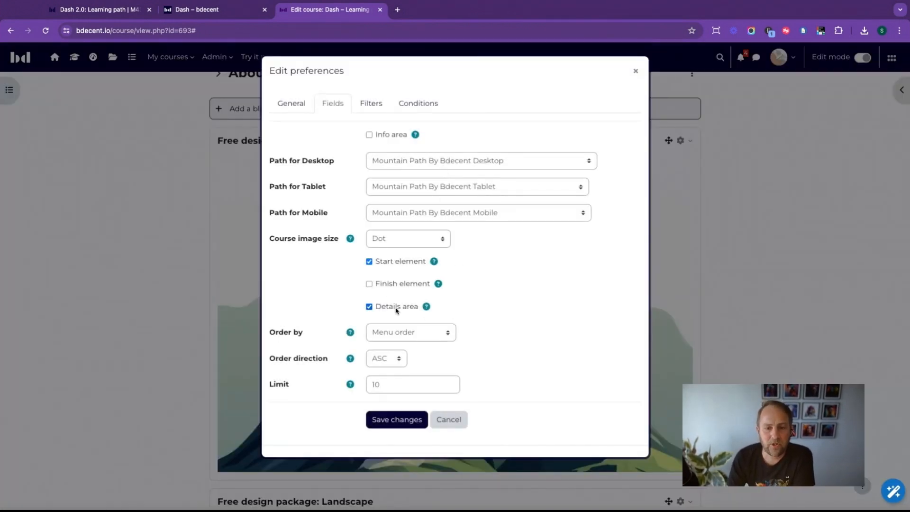
{"action": "left_click", "coordinate": [449, 420]}
{"action": "left_click", "coordinate": [525, 304]}
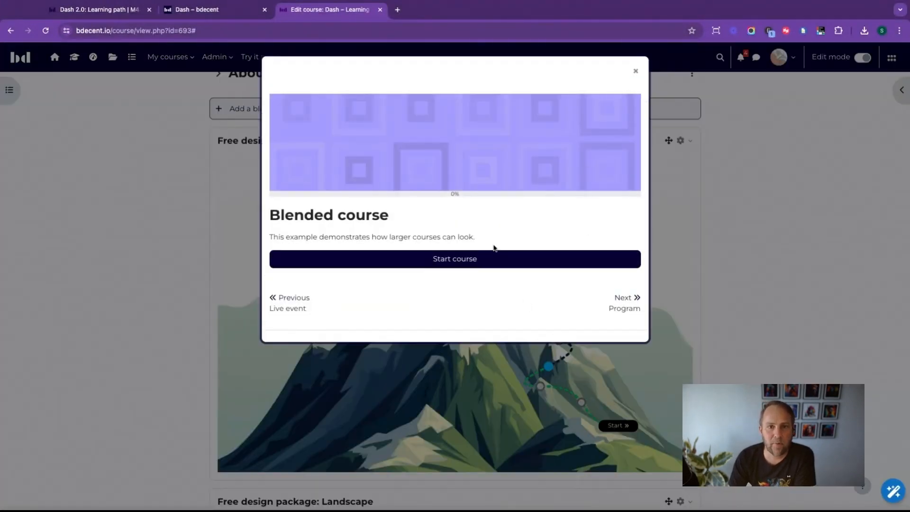
{"action": "left_click", "coordinate": [636, 72]}
Step: Open the Mountain block's preferences and review the Order by options and the Limit setting for the path's courses
{"action": "left_click", "coordinate": [678, 142]}
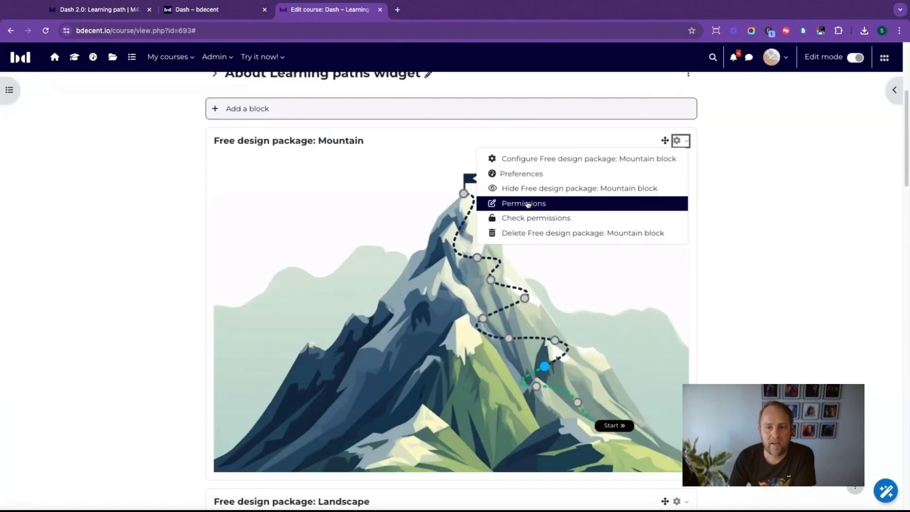
{"action": "left_click", "coordinate": [521, 171]}
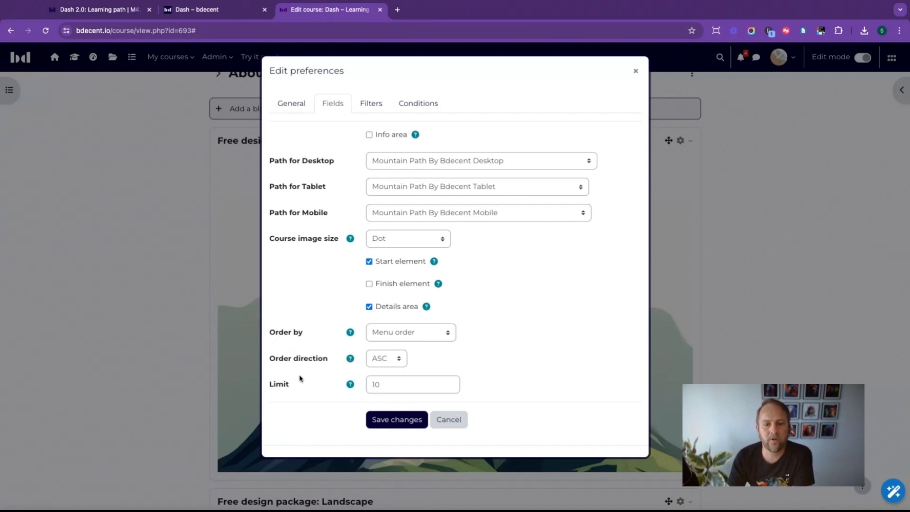
{"action": "left_click", "coordinate": [411, 334]}
{"action": "left_click", "coordinate": [411, 335]}
{"action": "left_click", "coordinate": [432, 335]}
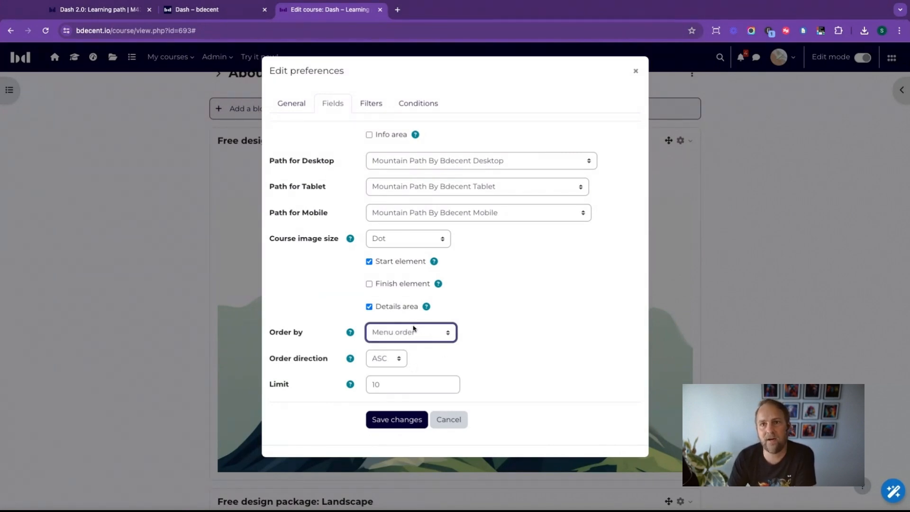
{"action": "left_click", "coordinate": [411, 383]}
{"action": "left_click", "coordinate": [517, 370]}
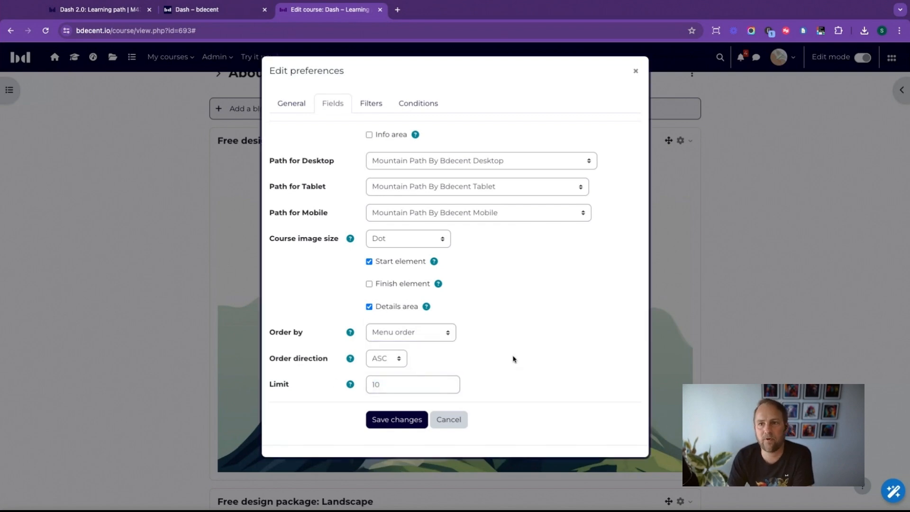
Step: Review the conditions that limit the Mountain block's data by course category, then close the preferences without saving
{"action": "left_click", "coordinate": [427, 103]}
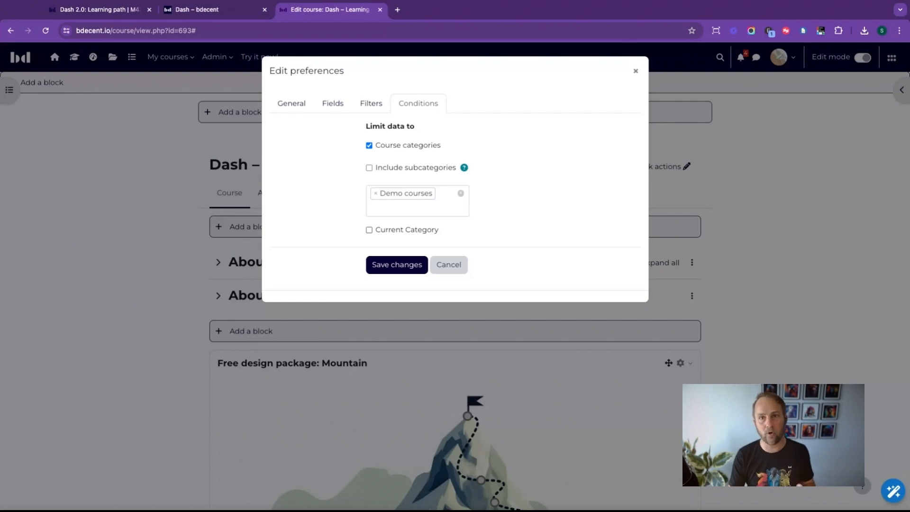
{"action": "left_click", "coordinate": [442, 264]}
{"action": "scroll", "coordinate": [613, 271], "scroll_direction": "down", "scroll_amount": 2}
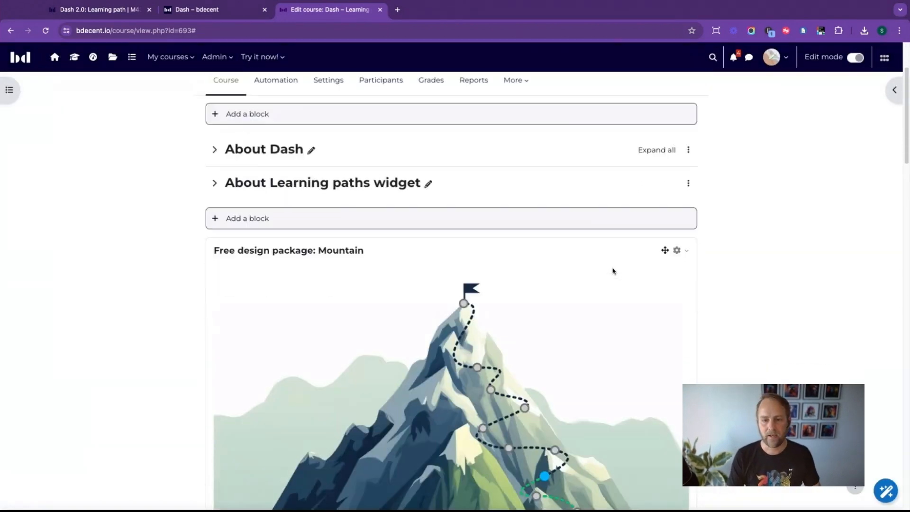
{"action": "scroll", "coordinate": [613, 271], "scroll_direction": "down", "scroll_amount": 4}
Step: Open the Dash Pro general settings from the local plugins in the site administration
{"action": "left_click", "coordinate": [216, 57]}
{"action": "left_click", "coordinate": [238, 83]}
{"action": "left_click", "coordinate": [226, 182]}
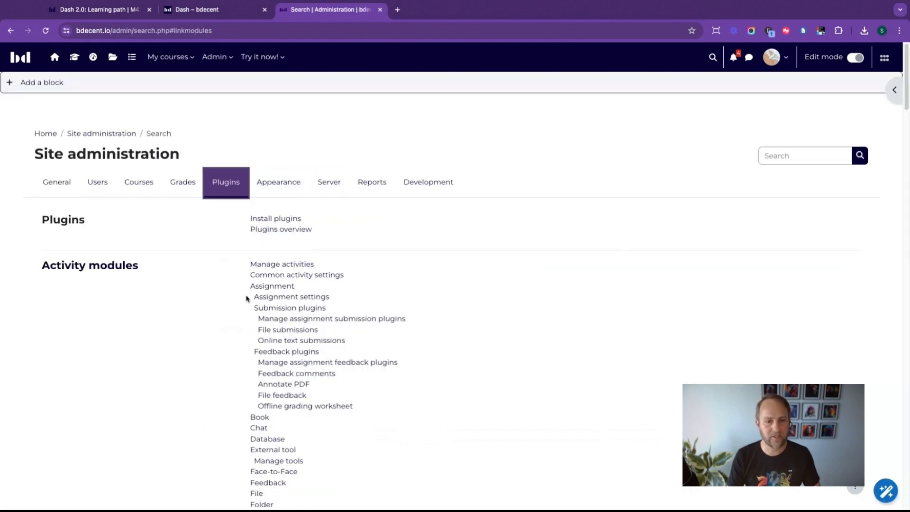
{"action": "scroll", "coordinate": [213, 291], "scroll_direction": "down", "scroll_amount": 20}
{"action": "scroll", "coordinate": [213, 292], "scroll_direction": "down", "scroll_amount": 5}
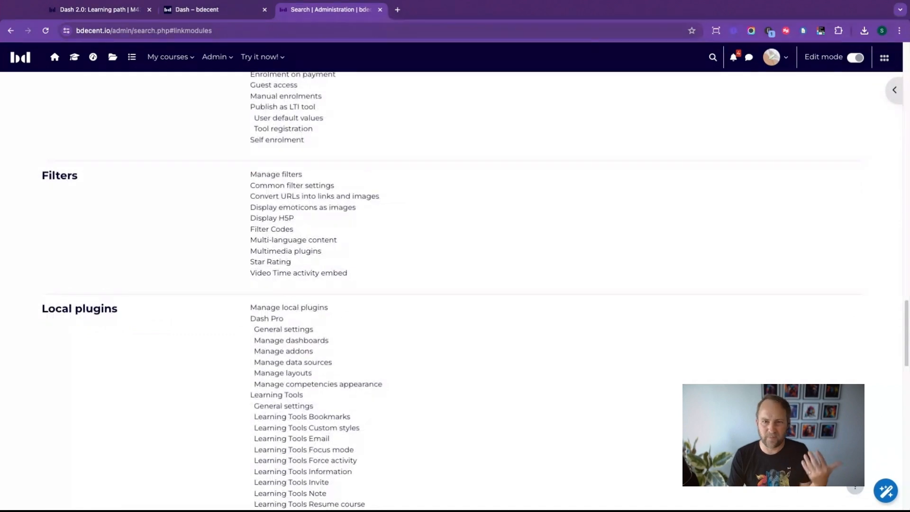
{"action": "scroll", "coordinate": [214, 292], "scroll_direction": "down", "scroll_amount": 1}
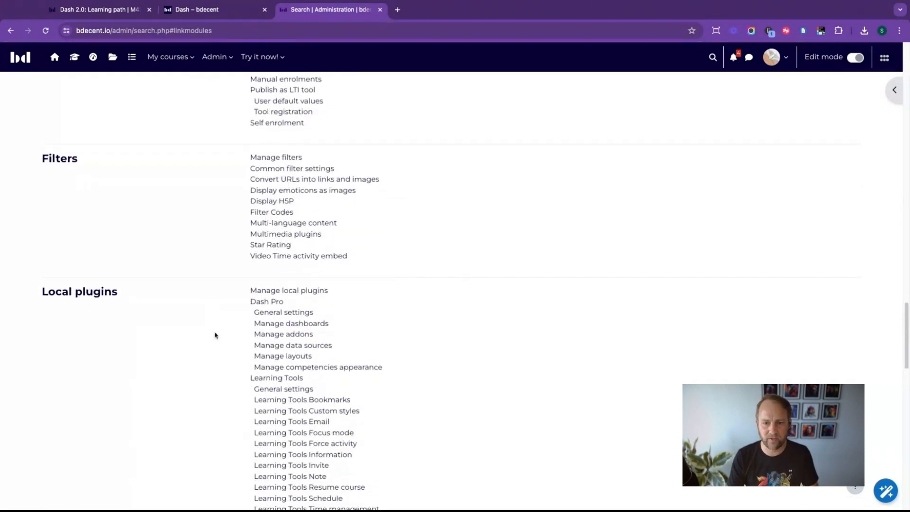
{"action": "left_click", "coordinate": [307, 313]}
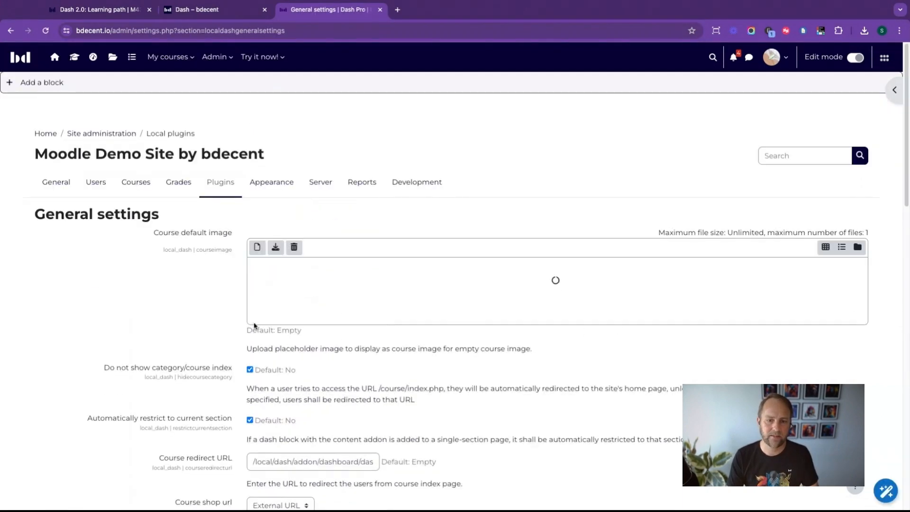
Step: Examine the SVG design files uploaded for the desktop, tablet and mobile learning paths in the Dash Pro settings
{"action": "scroll", "coordinate": [192, 331], "scroll_direction": "down", "scroll_amount": 2}
{"action": "scroll", "coordinate": [191, 330], "scroll_direction": "down", "scroll_amount": 5}
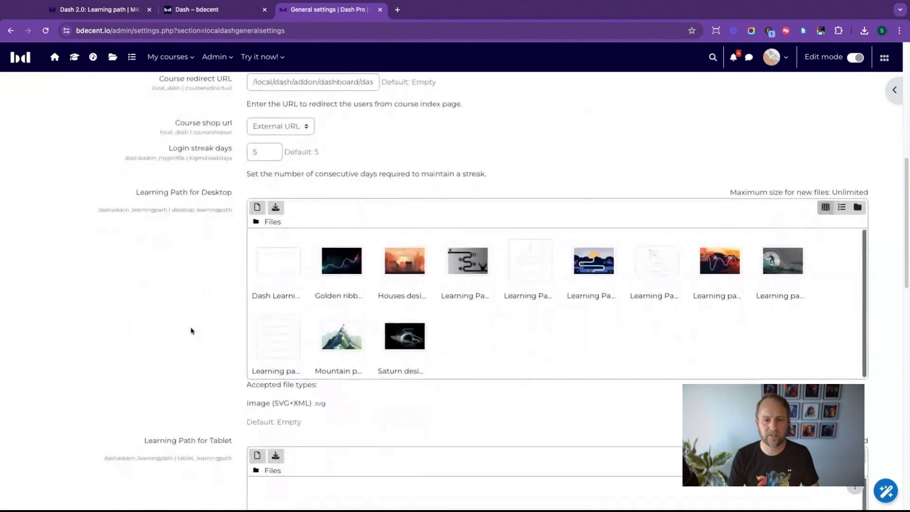
{"action": "left_click_drag", "start_coordinate": [132, 169], "coordinate": [237, 274]}
{"action": "left_click", "coordinate": [240, 277]}
{"action": "double_click", "coordinate": [217, 174]}
{"action": "scroll", "coordinate": [202, 287], "scroll_direction": "down", "scroll_amount": 2}
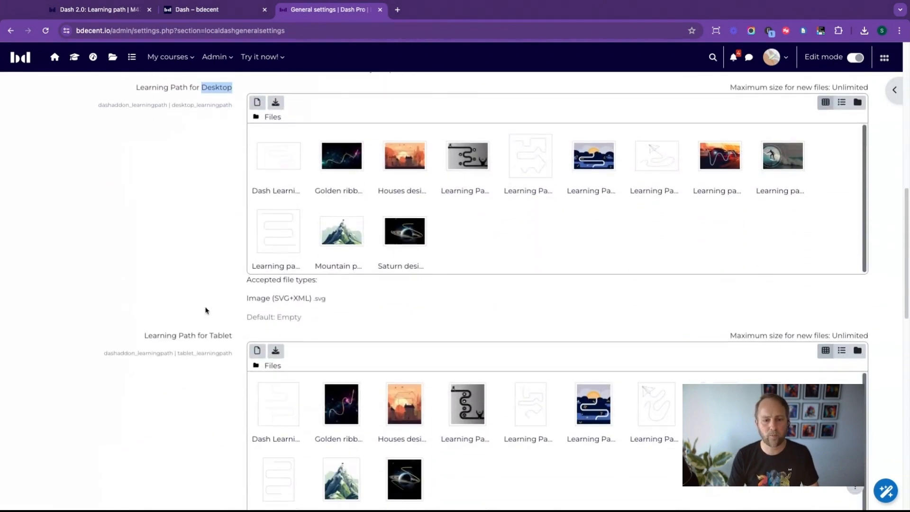
{"action": "double_click", "coordinate": [220, 335]}
{"action": "scroll", "coordinate": [215, 333], "scroll_direction": "down", "scroll_amount": 4}
{"action": "scroll", "coordinate": [215, 333], "scroll_direction": "down", "scroll_amount": 2}
{"action": "double_click", "coordinate": [219, 257]}
{"action": "scroll", "coordinate": [215, 283], "scroll_direction": "up", "scroll_amount": 5}
{"action": "scroll", "coordinate": [216, 282], "scroll_direction": "up", "scroll_amount": 1}
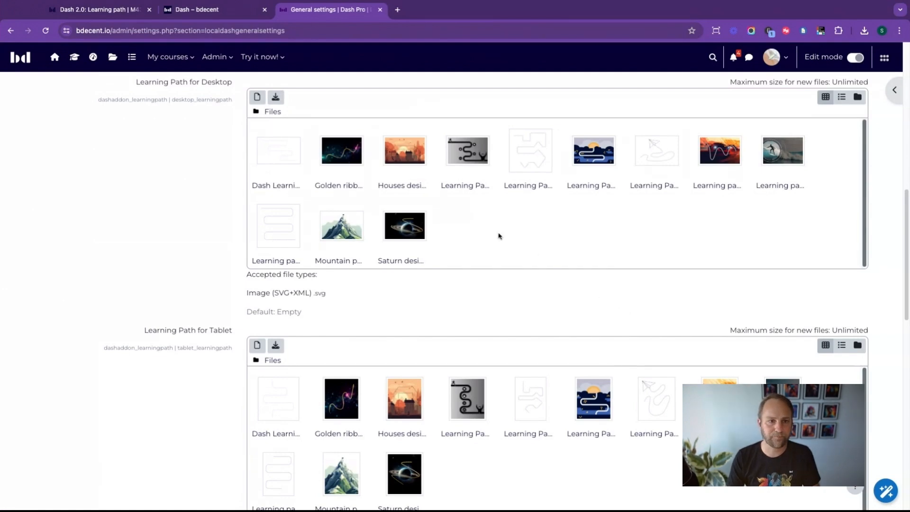
Step: Return to the Dash 2.0 Learning path demo page and look over the Mountain path from its progress info to the start
{"action": "left_click", "coordinate": [100, 10]}
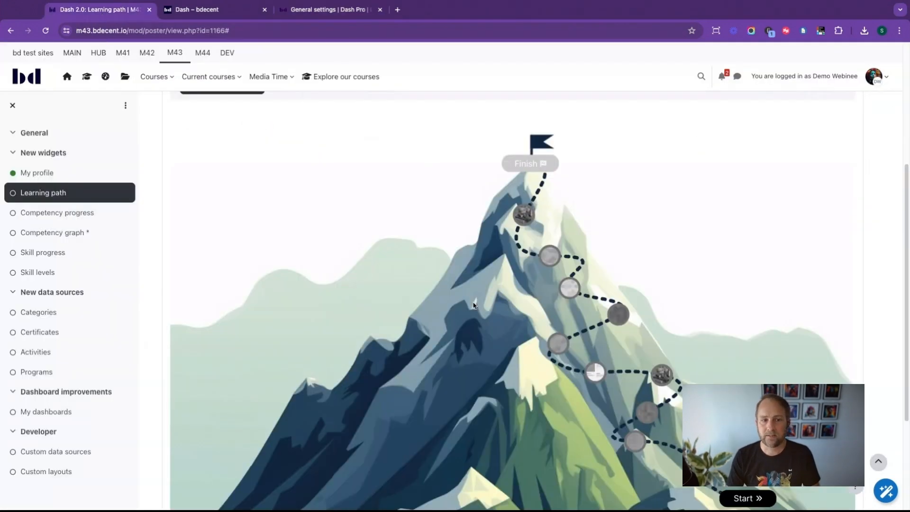
{"action": "scroll", "coordinate": [478, 332], "scroll_direction": "down", "scroll_amount": 3}
{"action": "scroll", "coordinate": [478, 332], "scroll_direction": "up", "scroll_amount": 8}
{"action": "scroll", "coordinate": [478, 332], "scroll_direction": "down", "scroll_amount": 7}
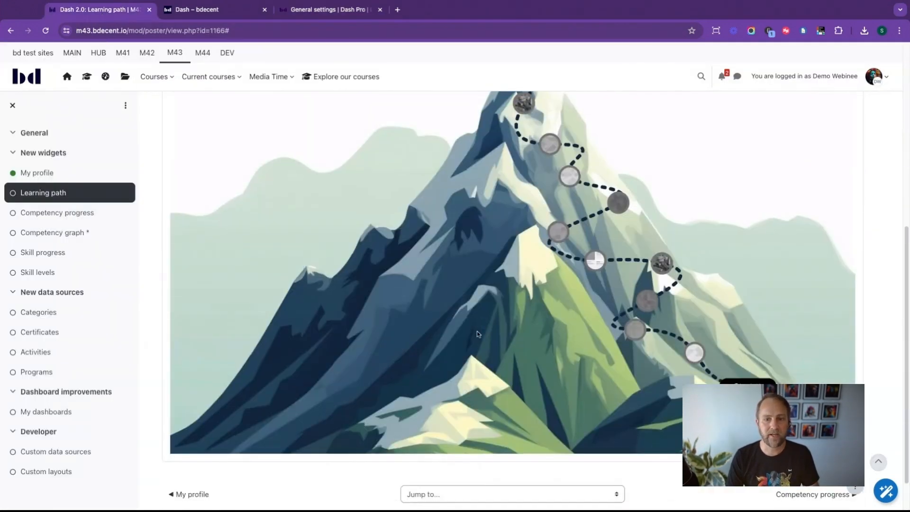
{"action": "scroll", "coordinate": [476, 331], "scroll_direction": "up", "scroll_amount": 5}
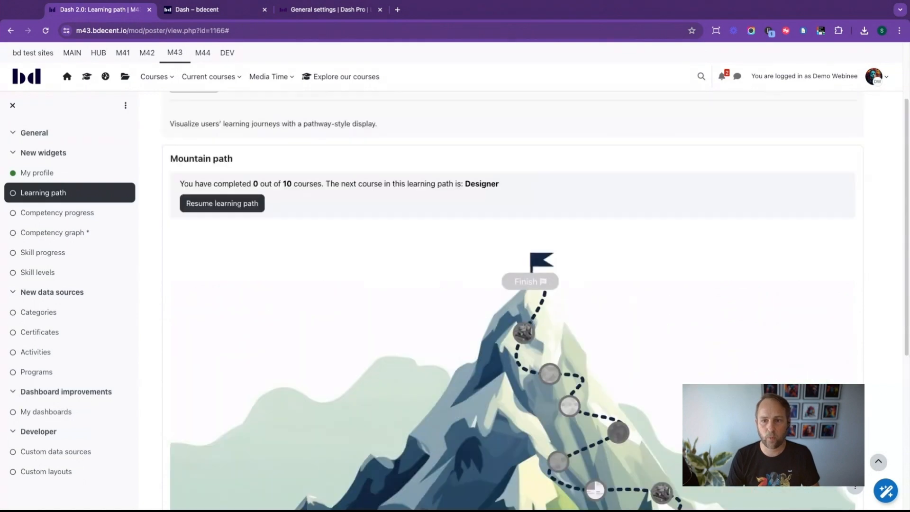
{"action": "scroll", "coordinate": [478, 332], "scroll_direction": "up", "scroll_amount": 2}
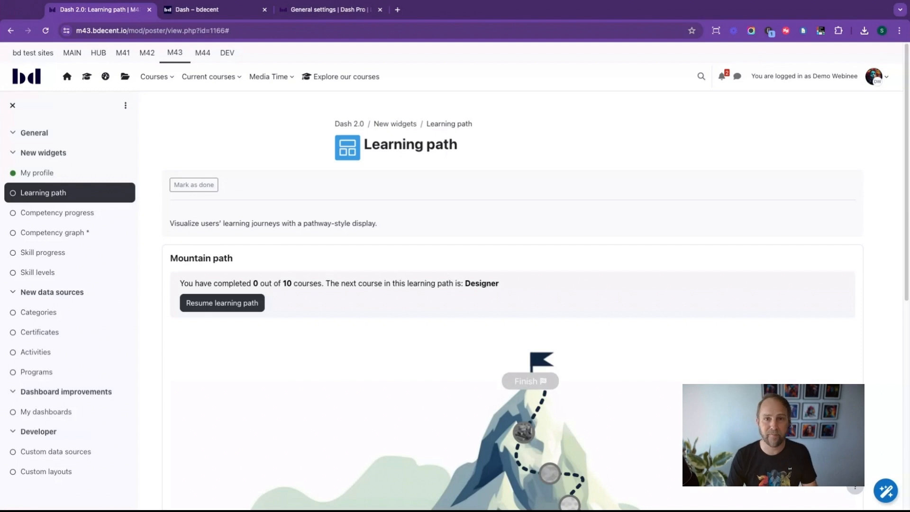
{"action": "scroll", "coordinate": [343, 258], "scroll_direction": "down", "scroll_amount": 5}
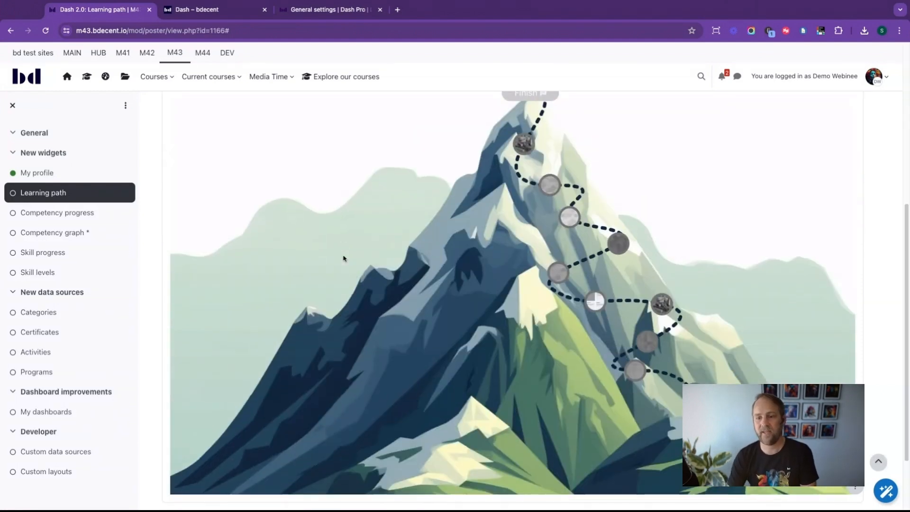